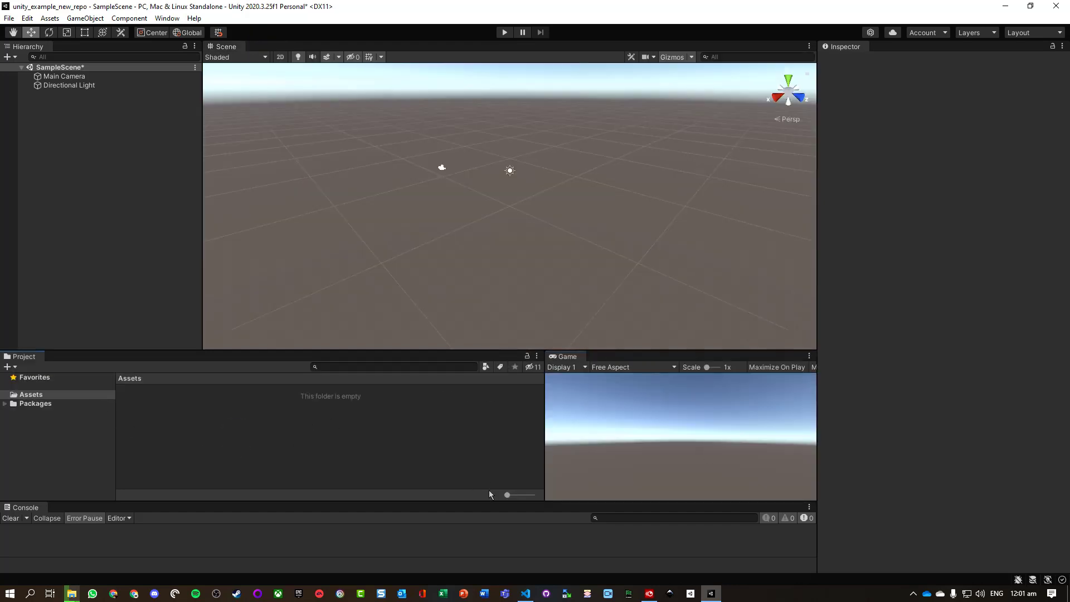
drag(508, 495, 518, 498)
click(31, 396)
click(32, 401)
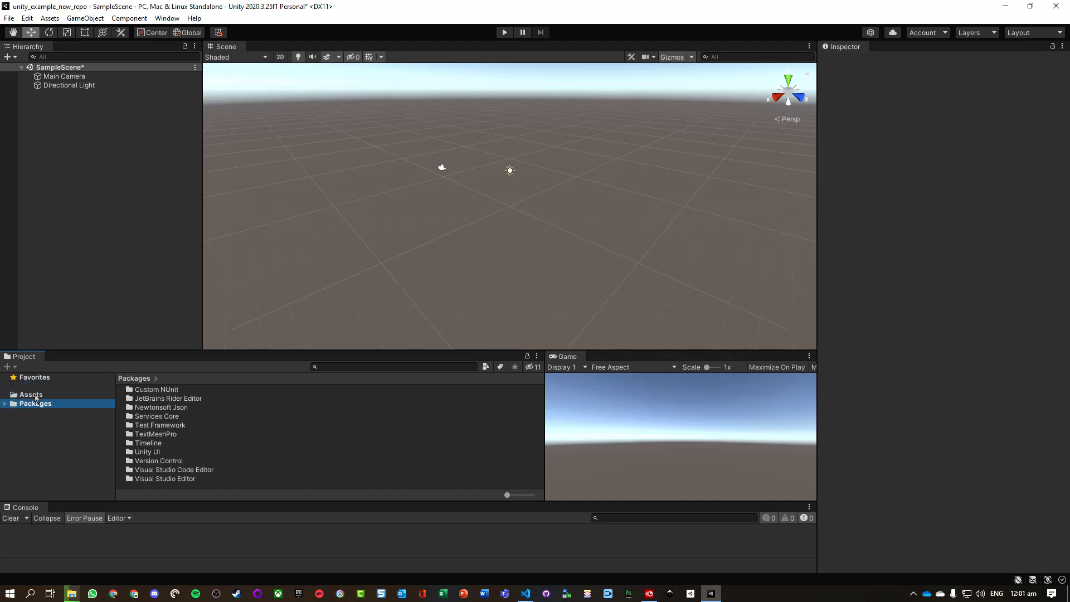
click(34, 395)
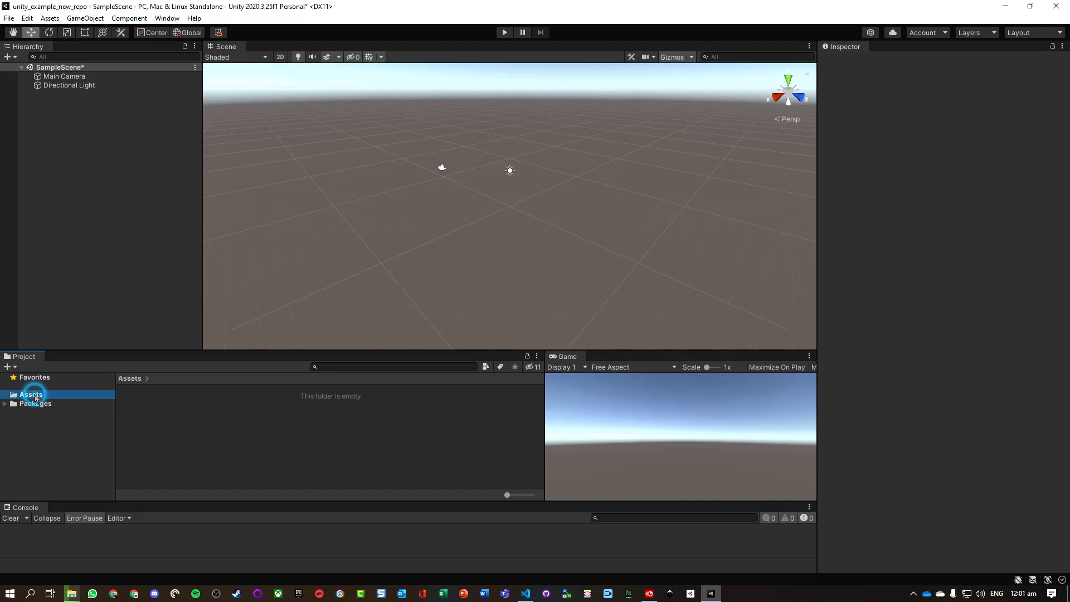
click(25, 509)
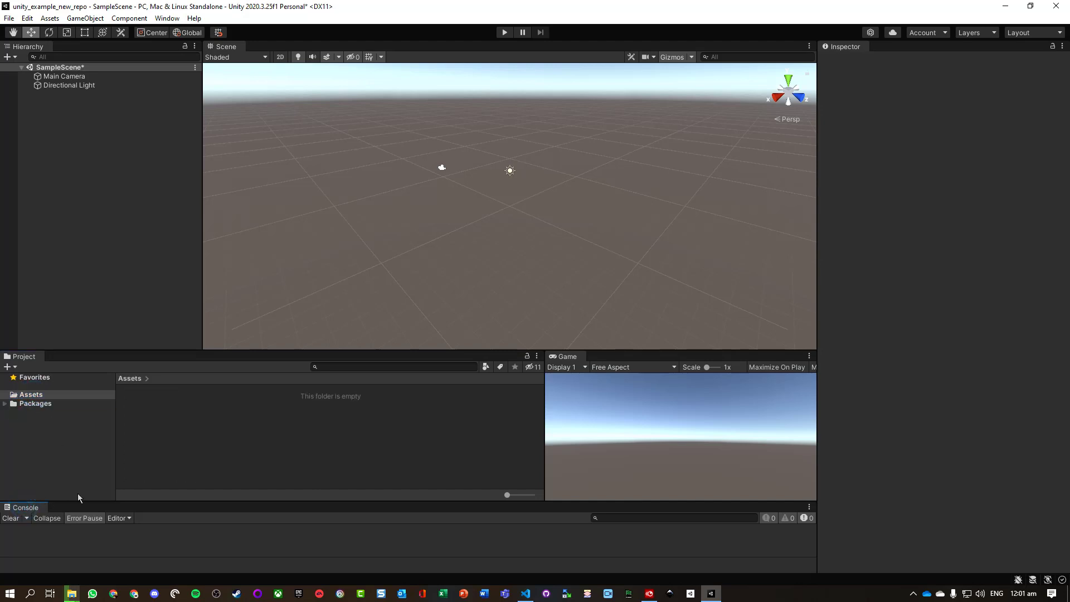
click(881, 165)
click(120, 190)
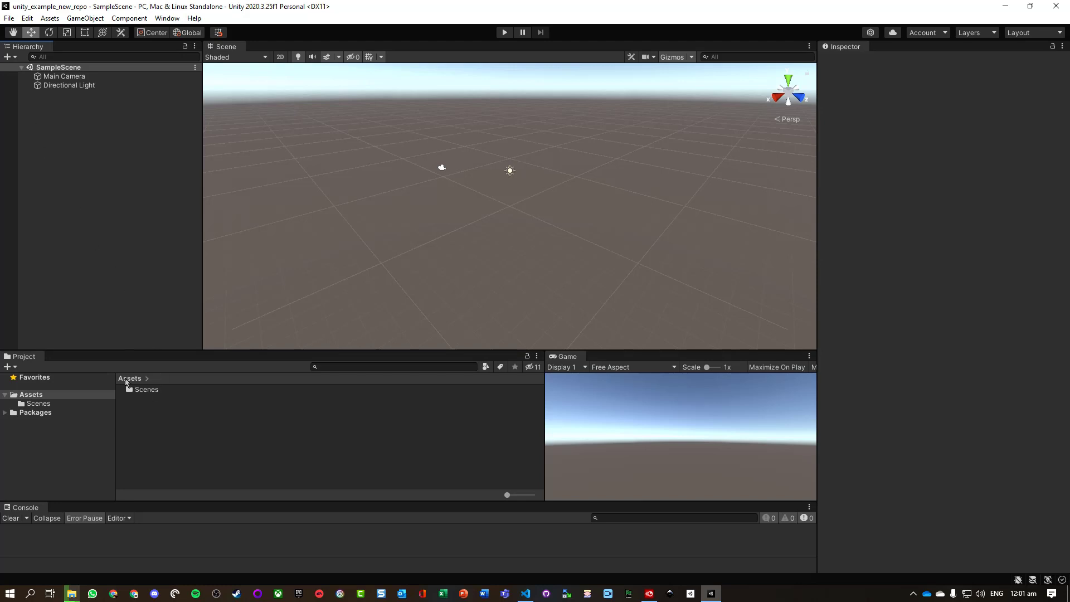
click(149, 411)
right_click(148, 411)
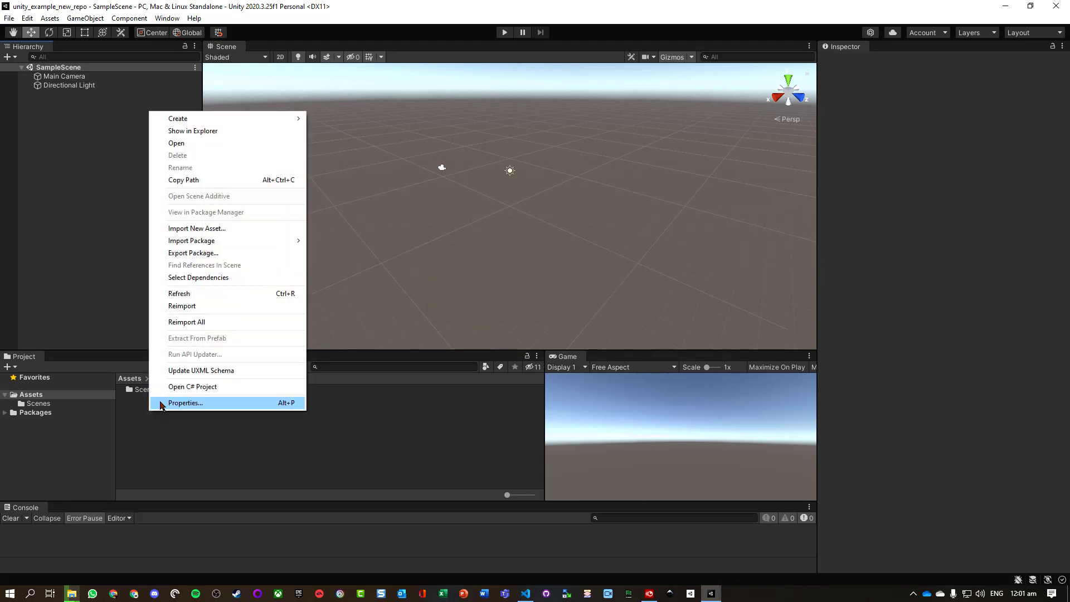
click(145, 438)
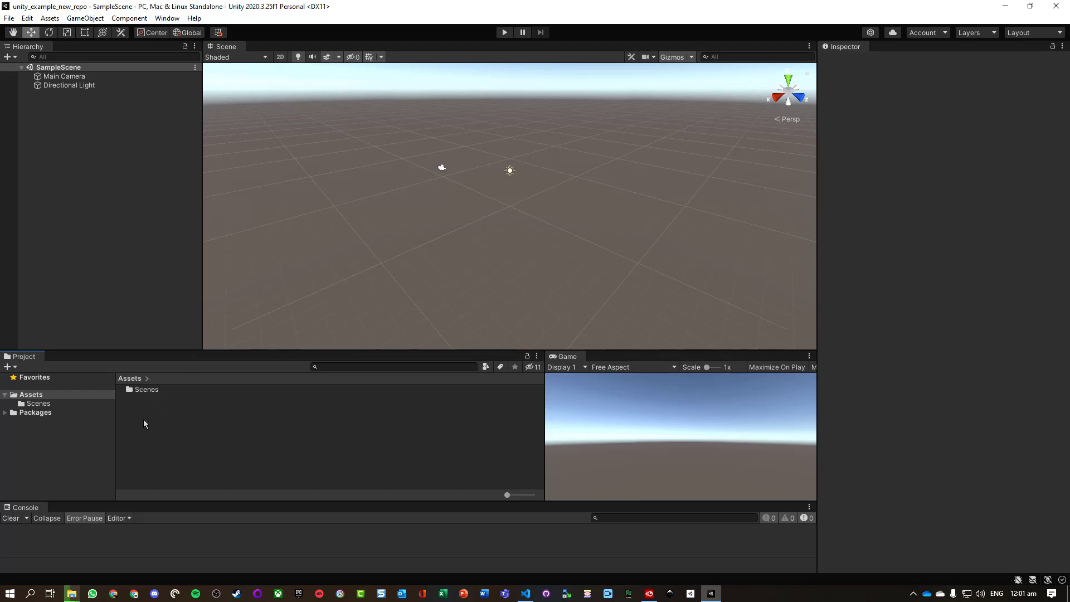
- Create a folder named Materials inside the Assets folder
click(143, 419)
click(145, 389)
right_click(146, 410)
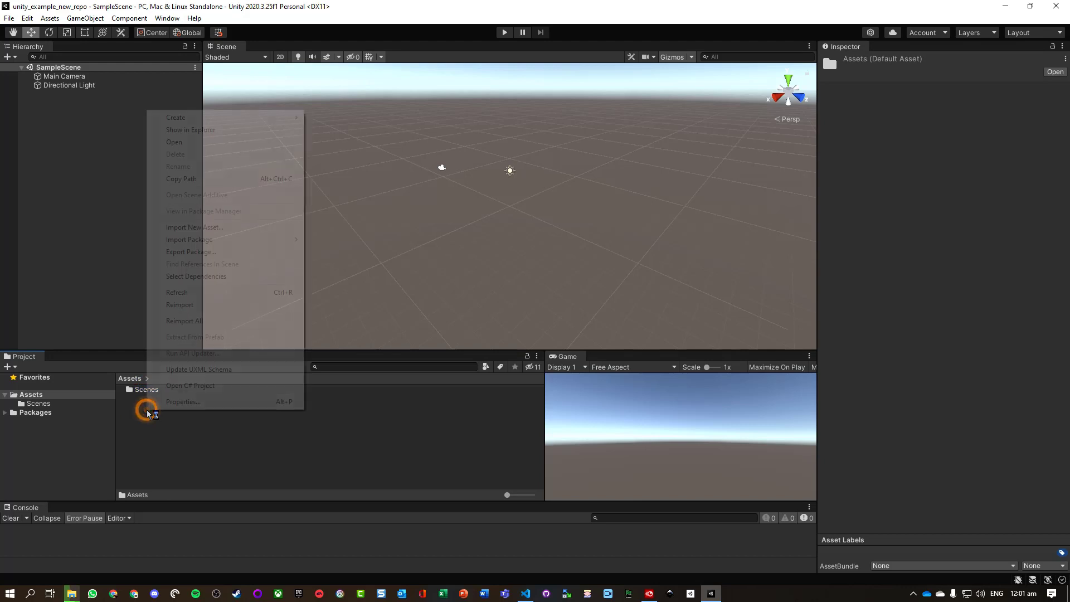
mouse_move(231, 117)
click(383, 118)
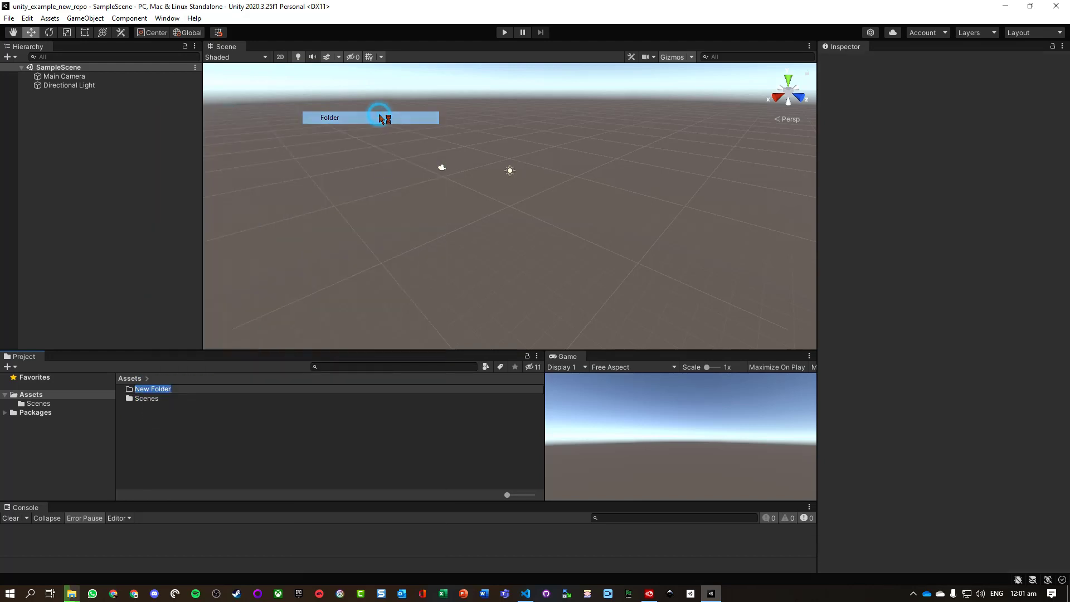
text(MAterials)
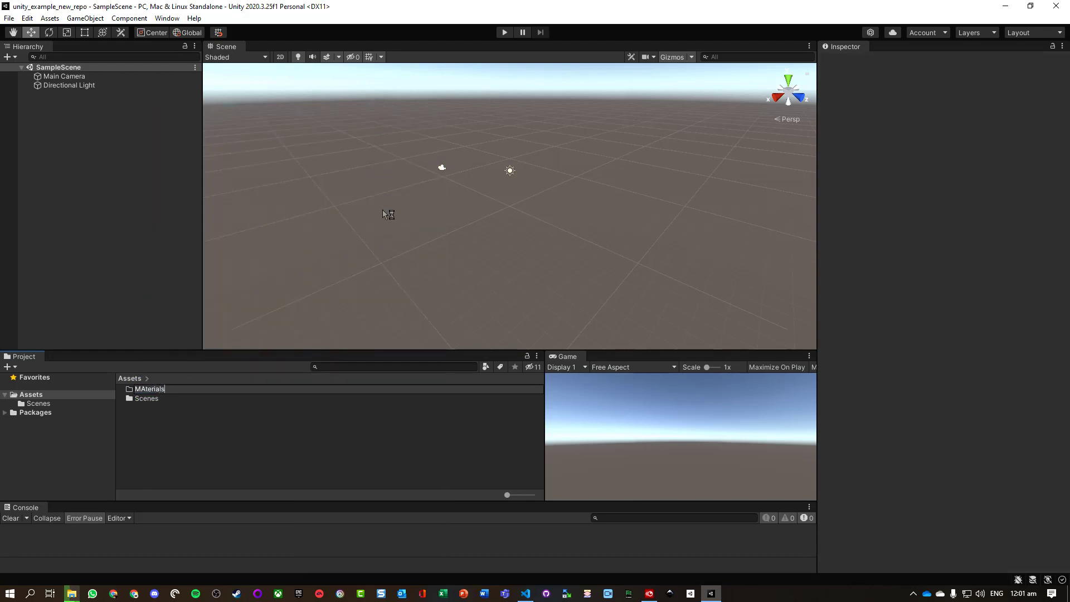
key(Return)
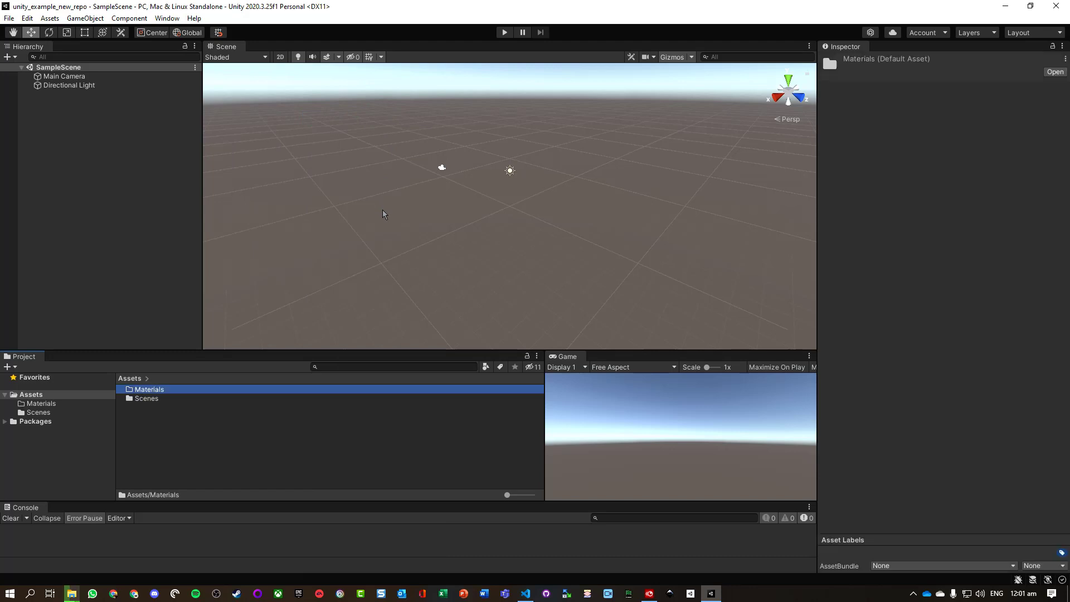
- Add a Scripts folder to the Assets folder
right_click(173, 400)
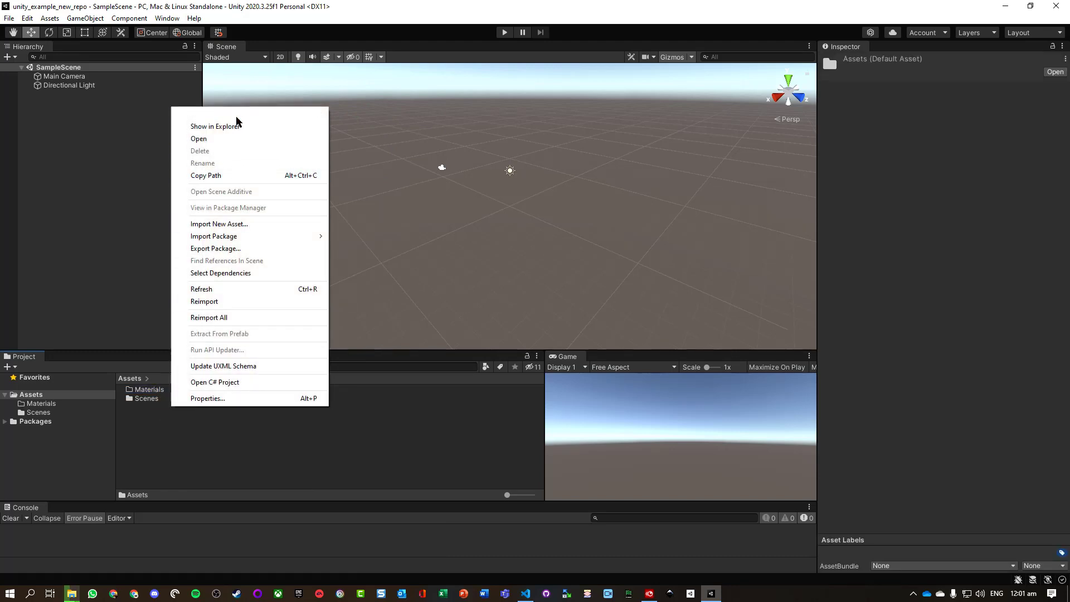
mouse_move(242, 114)
click(386, 115)
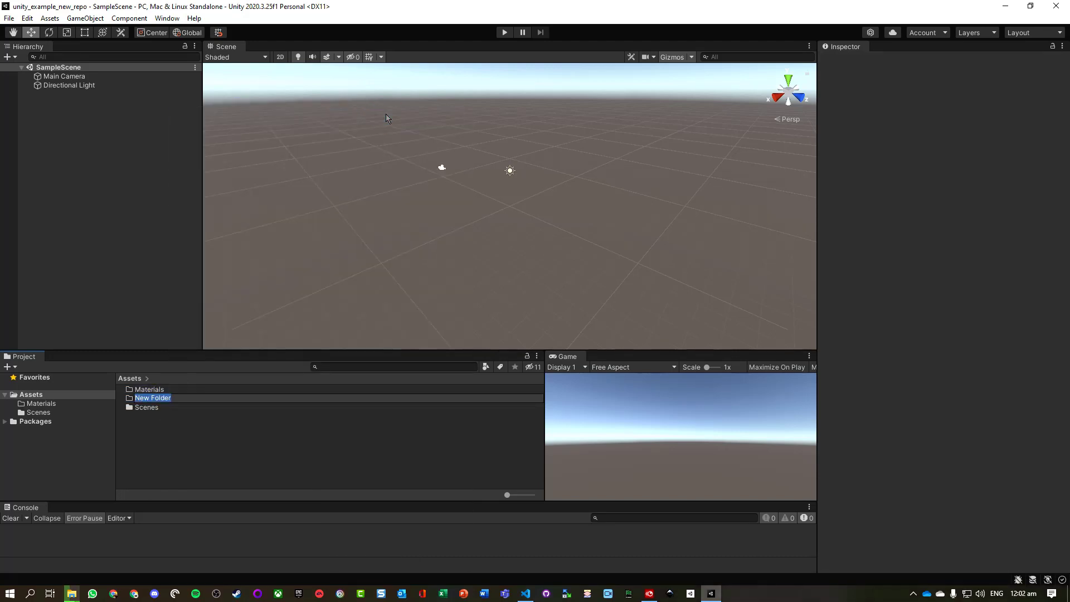
text(Scr)
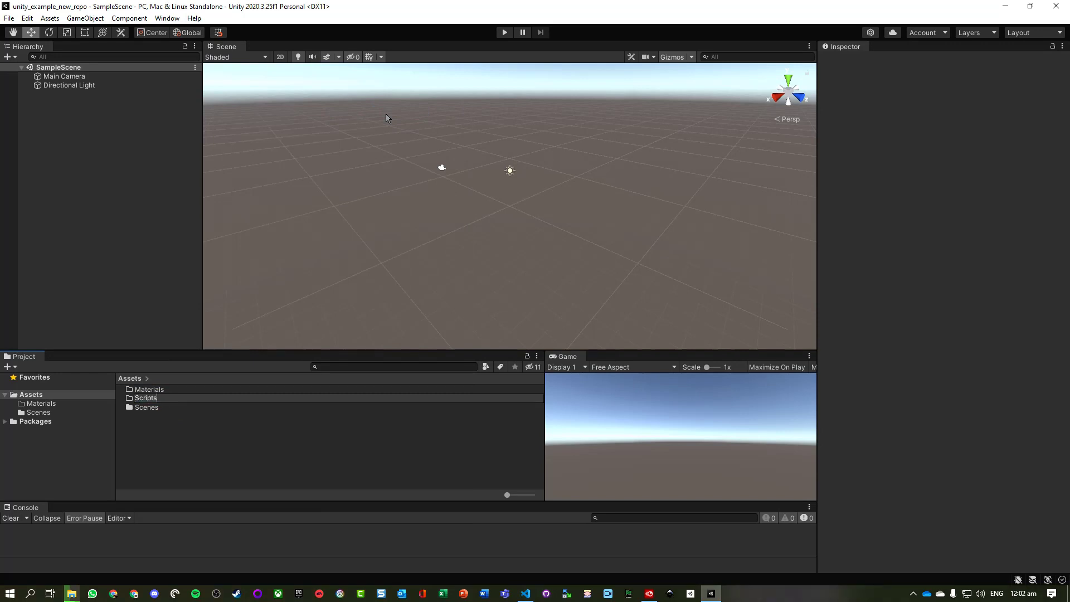
text(ipts)
key(Return)
- Add a Prefabs folder to Assets alongside the Materials, Scenes and Scripts folders
right_click(140, 433)
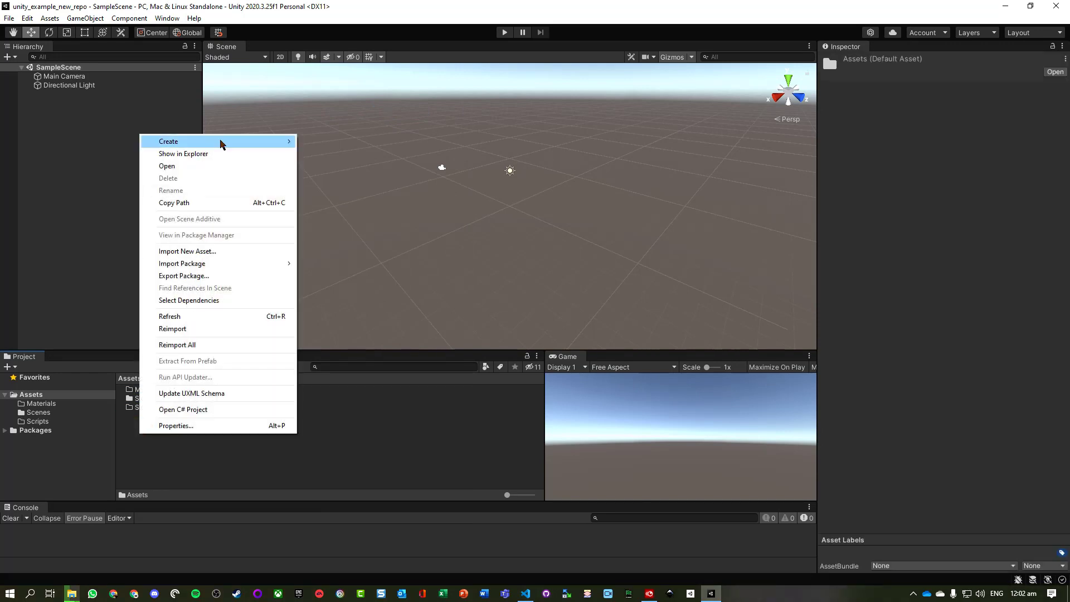
mouse_move(221, 144)
click(346, 141)
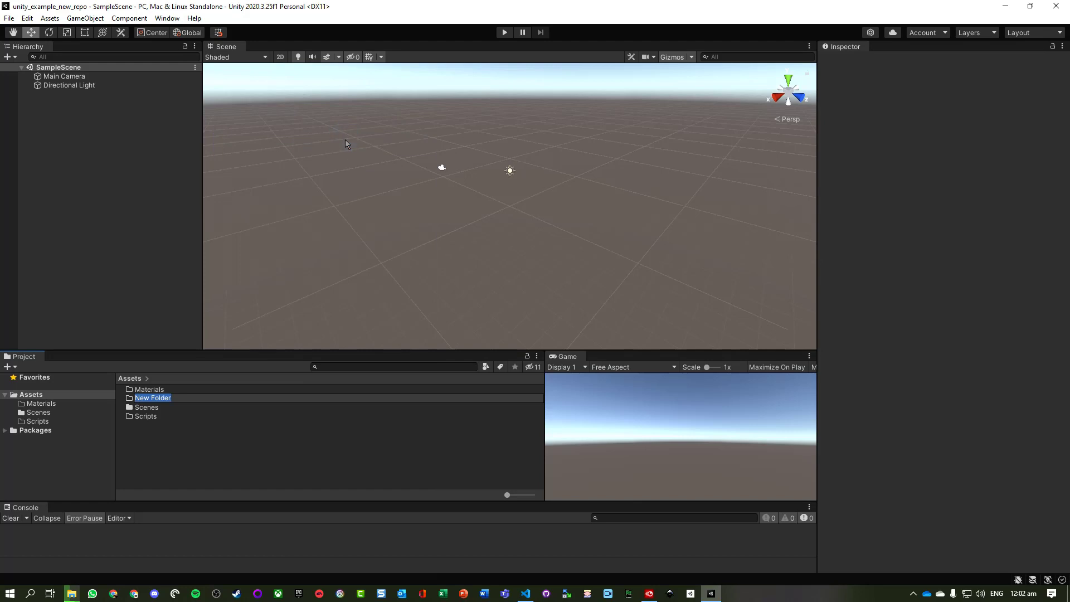
text(Prefabs)
key(Return)
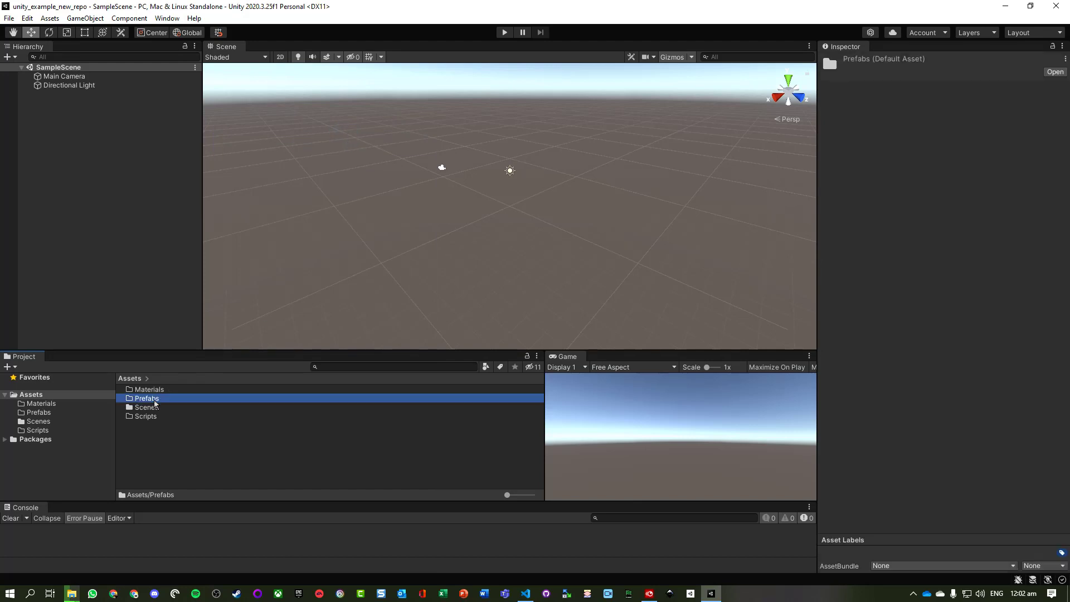
click(118, 192)
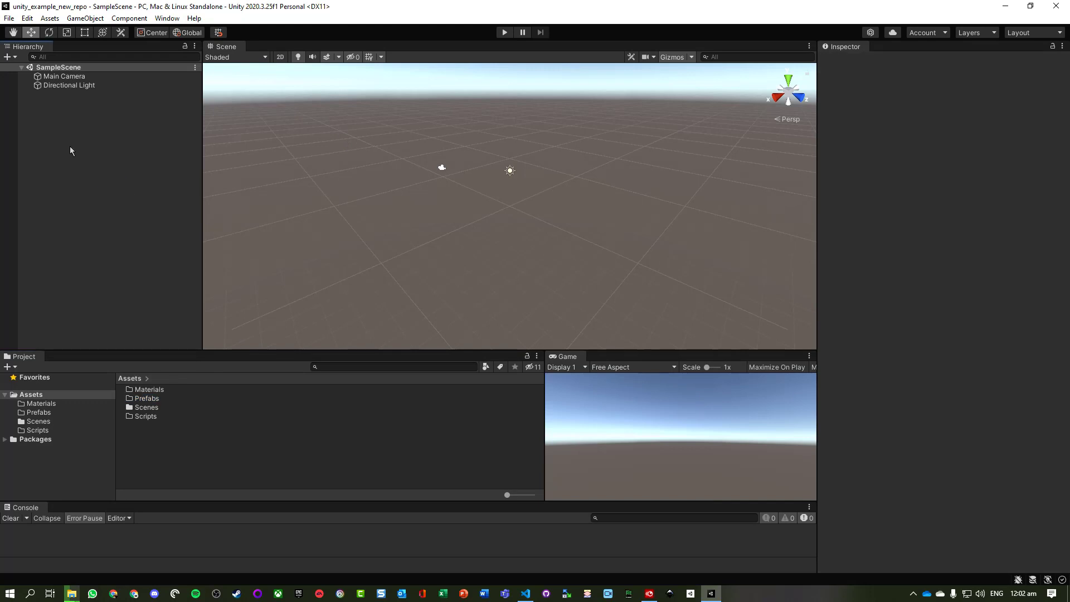
- Add a 3D Plane object to SampleScene
click(63, 68)
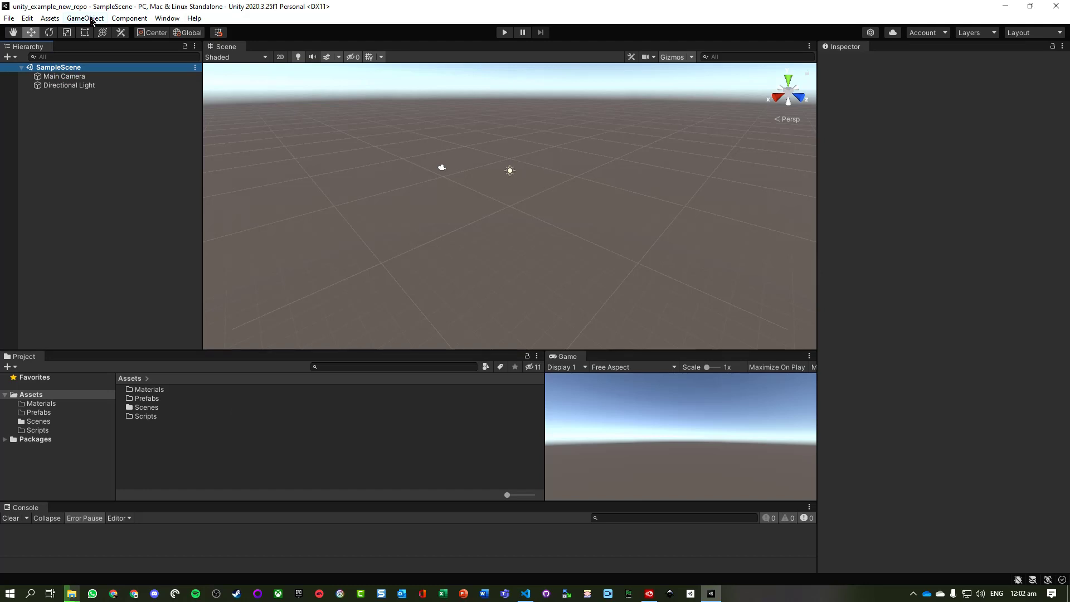
click(89, 18)
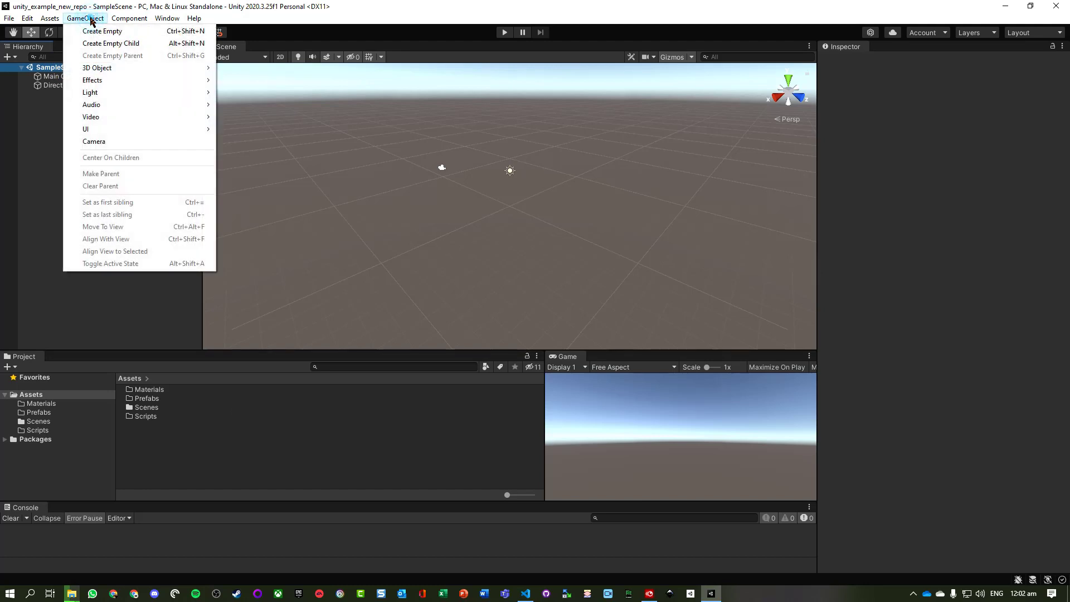
mouse_move(132, 22)
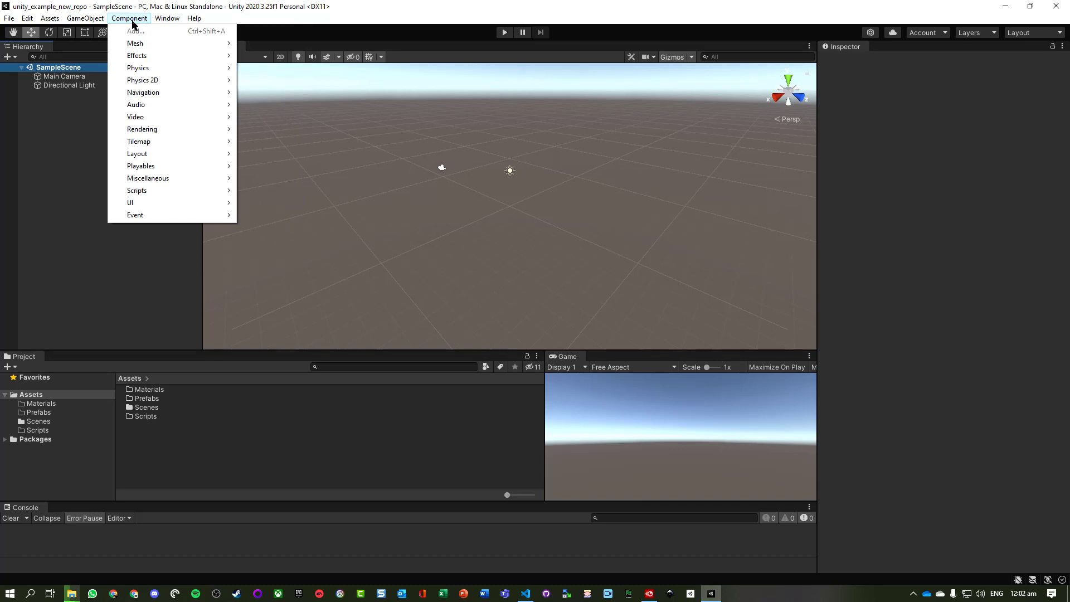
mouse_move(78, 17)
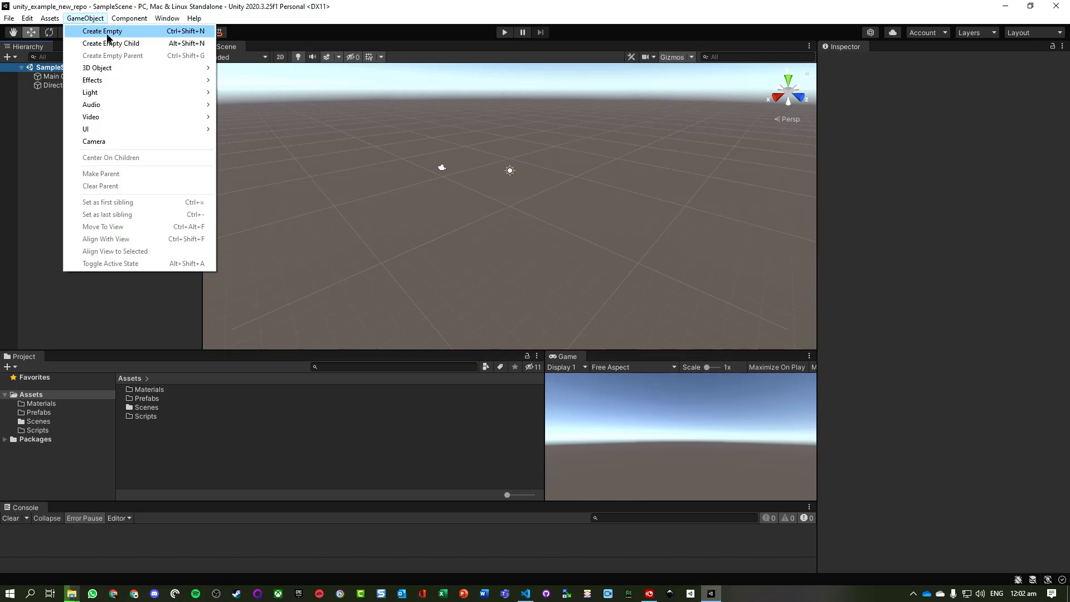
mouse_move(117, 70)
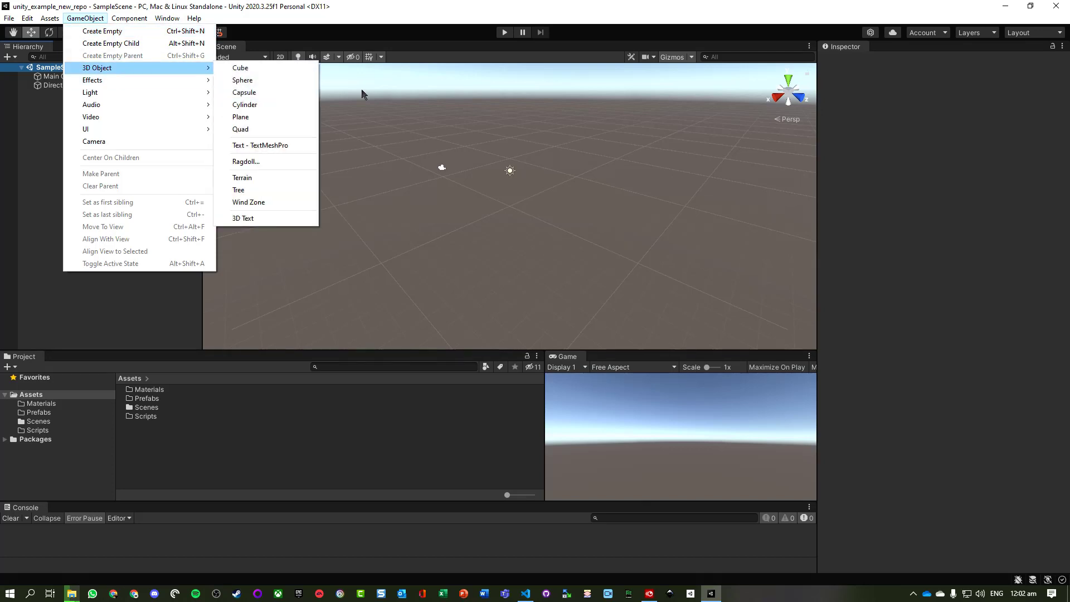
click(277, 119)
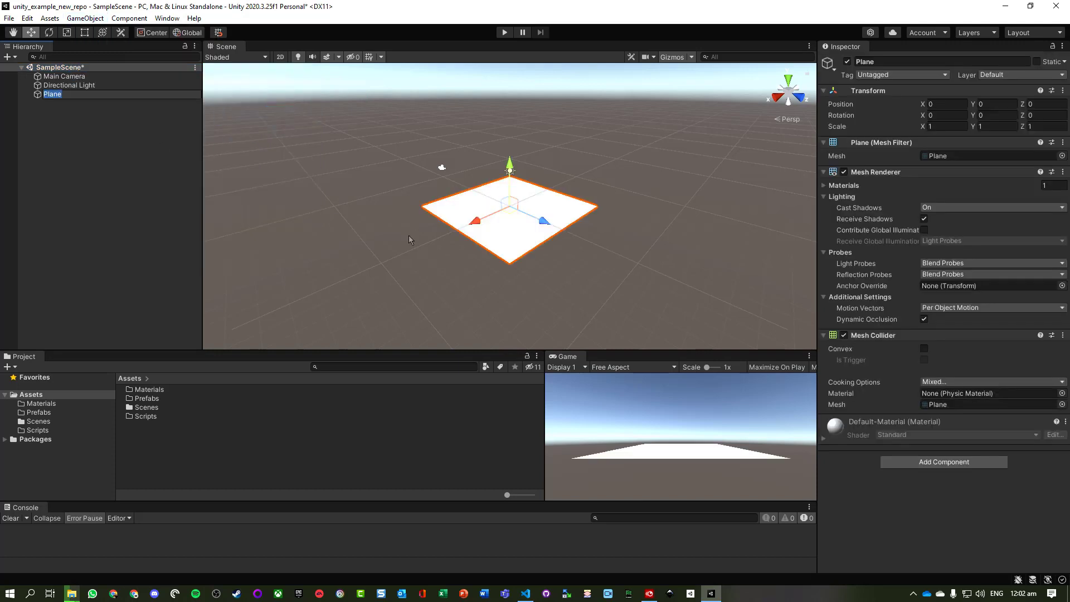
- Set the plane's scale to 3 on X and 2 on Z, then deselect it
click(940, 125)
text(3)
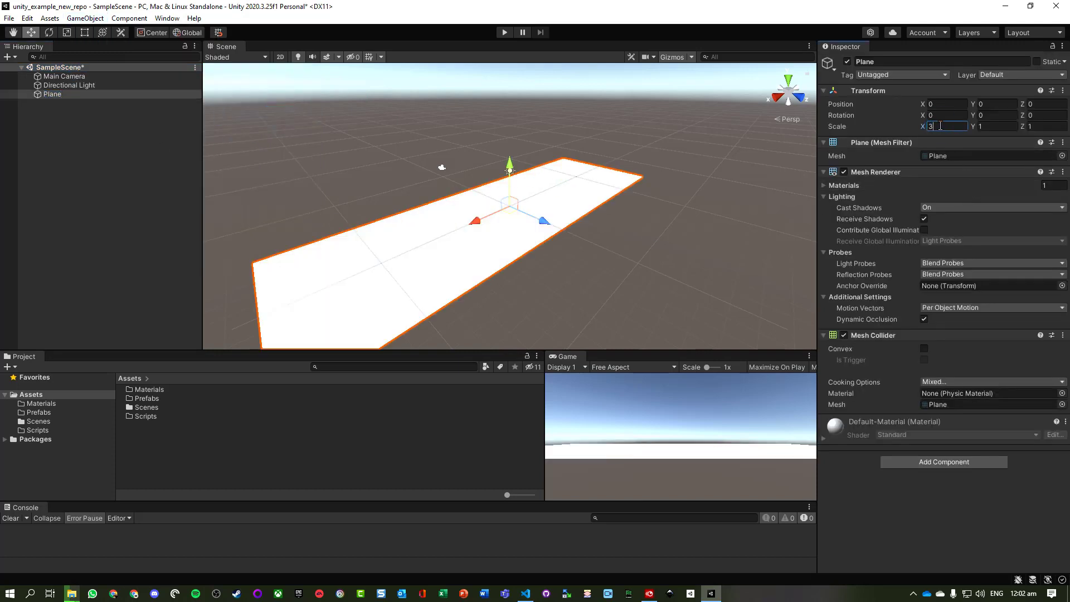
key(Tab)
key(Tab)
text(2)
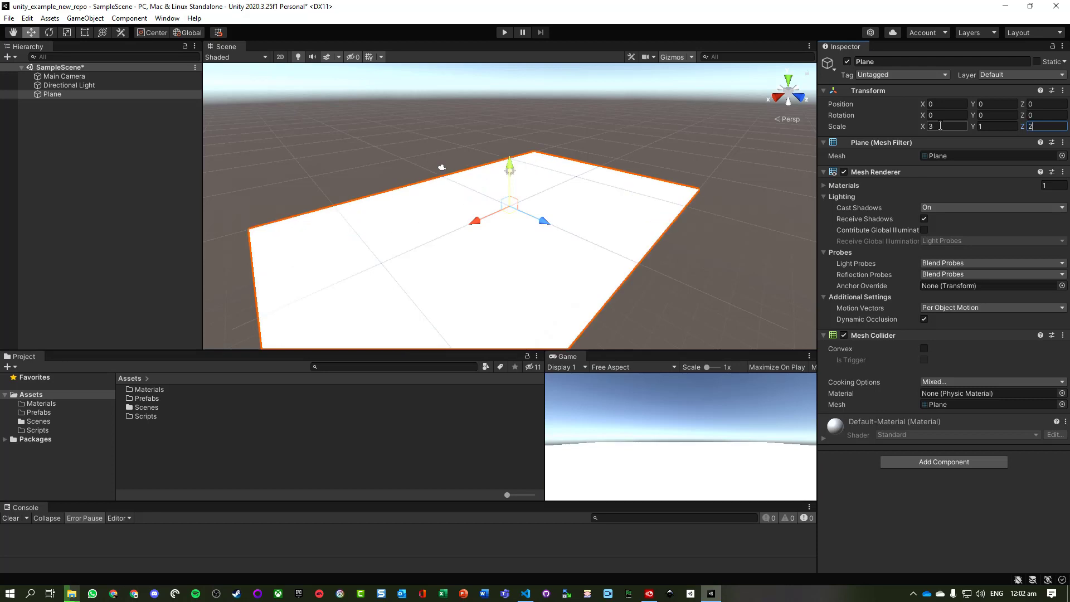
click(92, 156)
- Add a cube to the scene and raise it above the plane to about Y 3.35
click(85, 18)
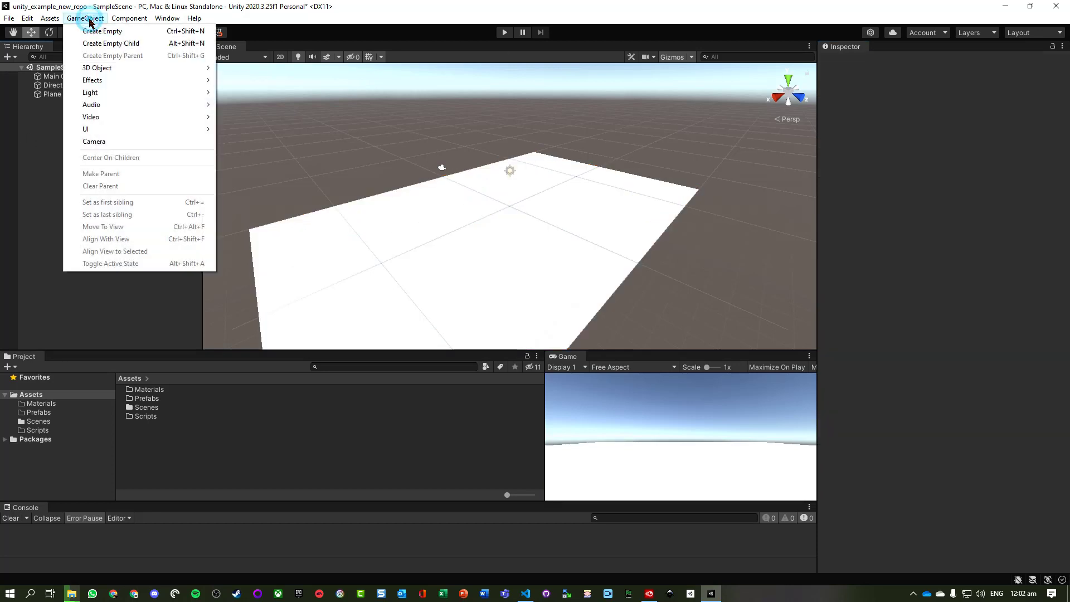
mouse_move(110, 74)
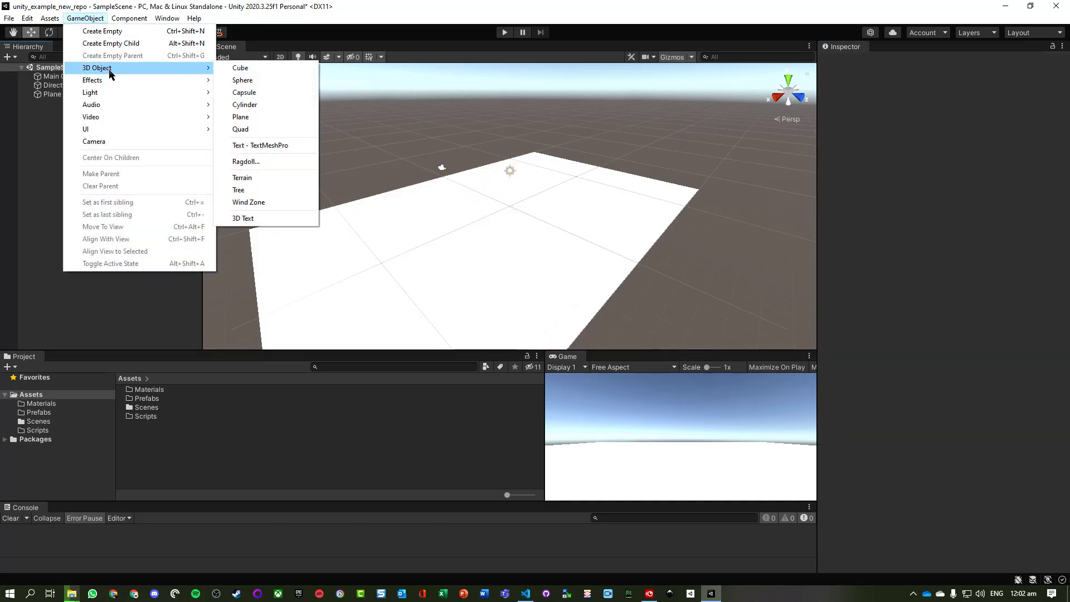
click(282, 70)
drag(509, 167, 509, 127)
- Add a second cube and move it below and beside the first, to about X 0.86, Y 1.93
click(76, 18)
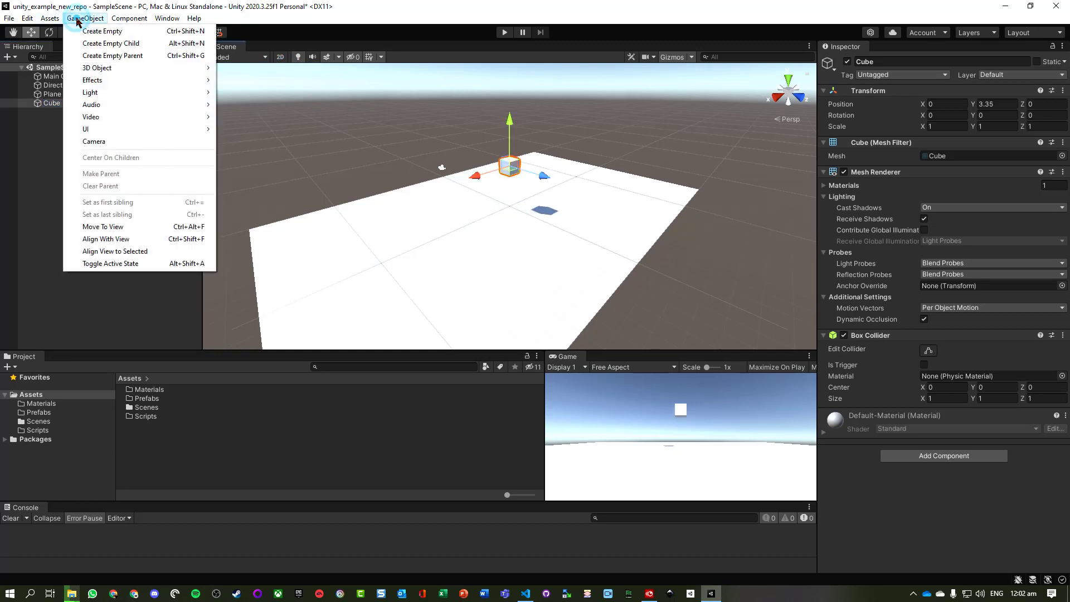
mouse_move(114, 70)
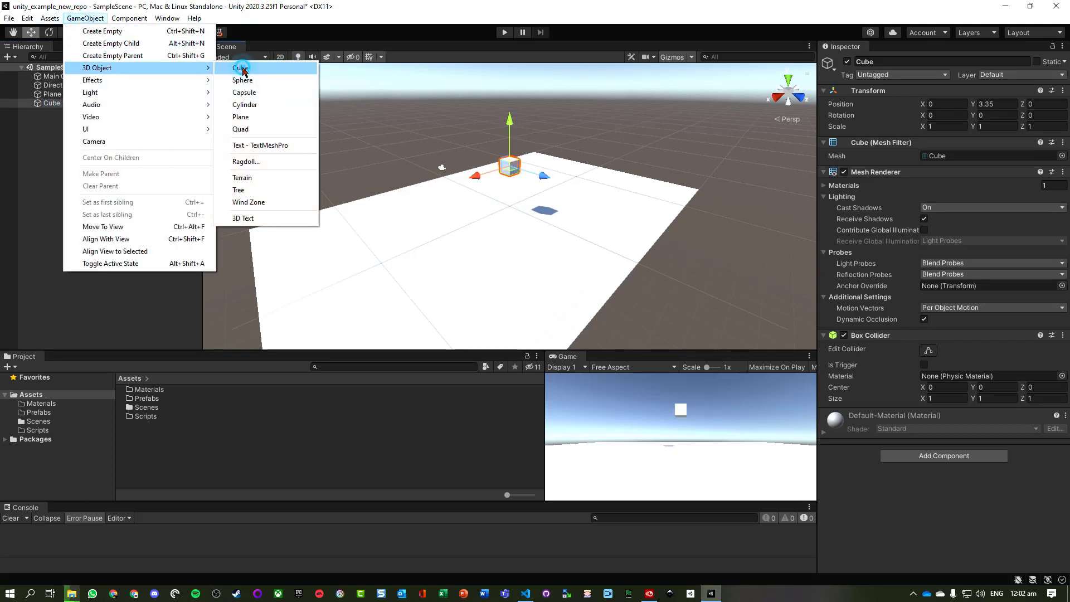
click(243, 70)
drag(509, 174, 509, 151)
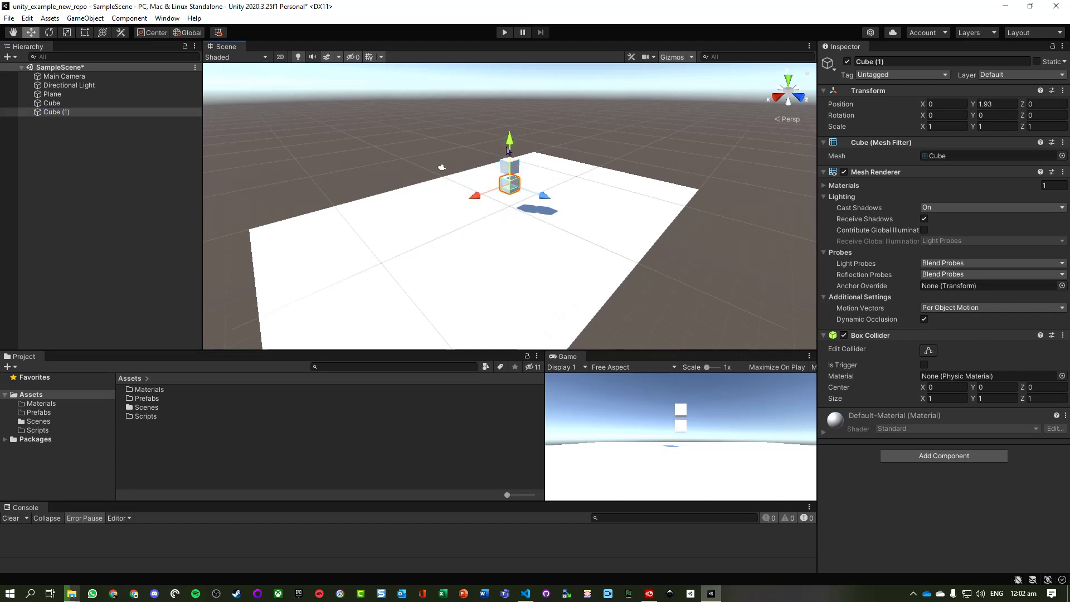
drag(482, 199, 466, 200)
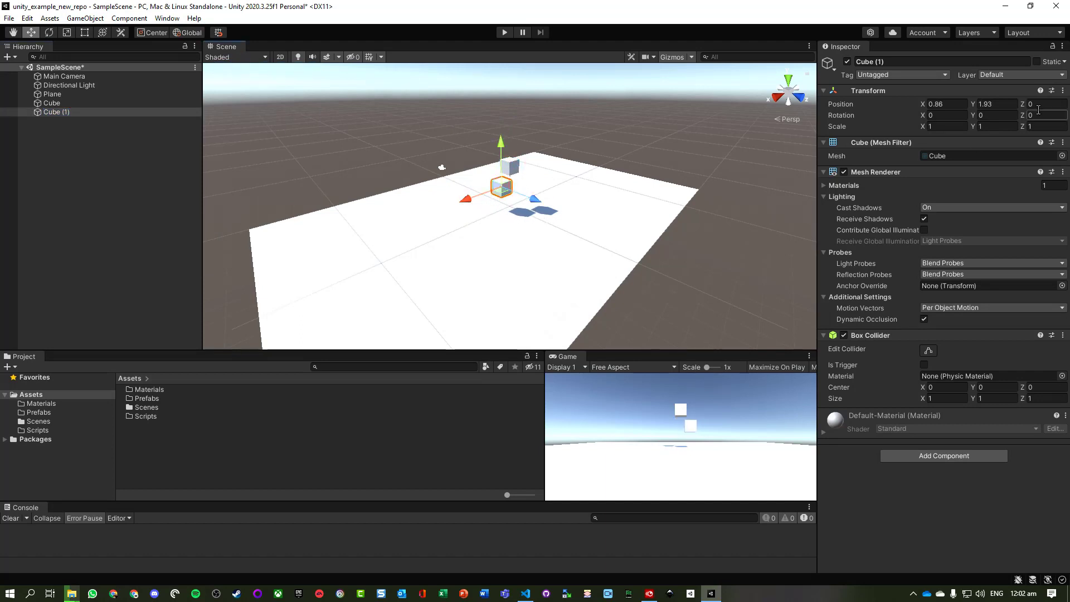
- Set the second cube's X scale to 2 and deselect it
click(937, 127)
text(2)
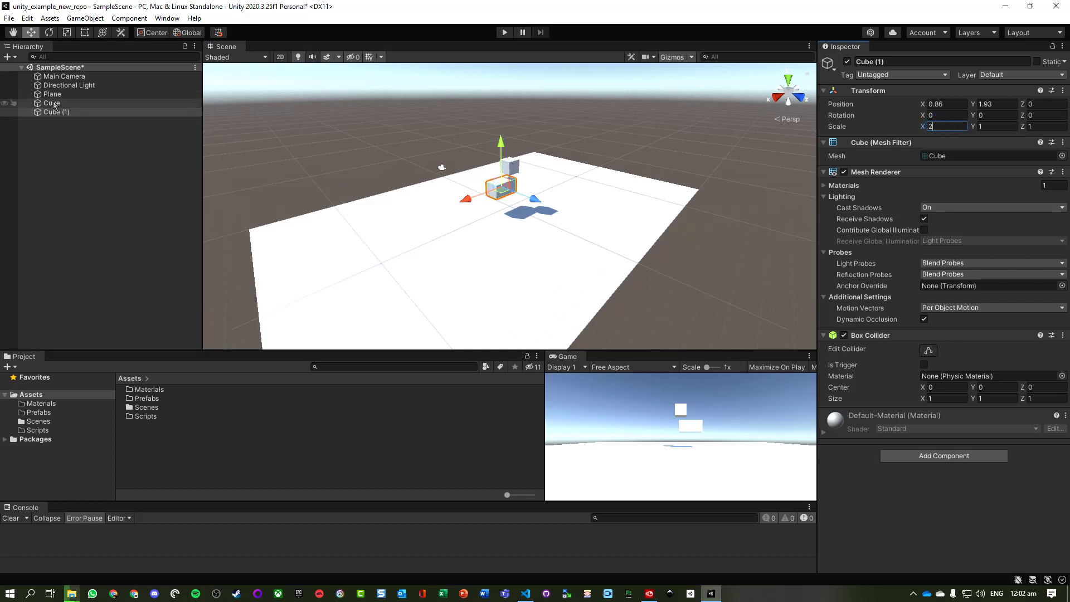
click(64, 148)
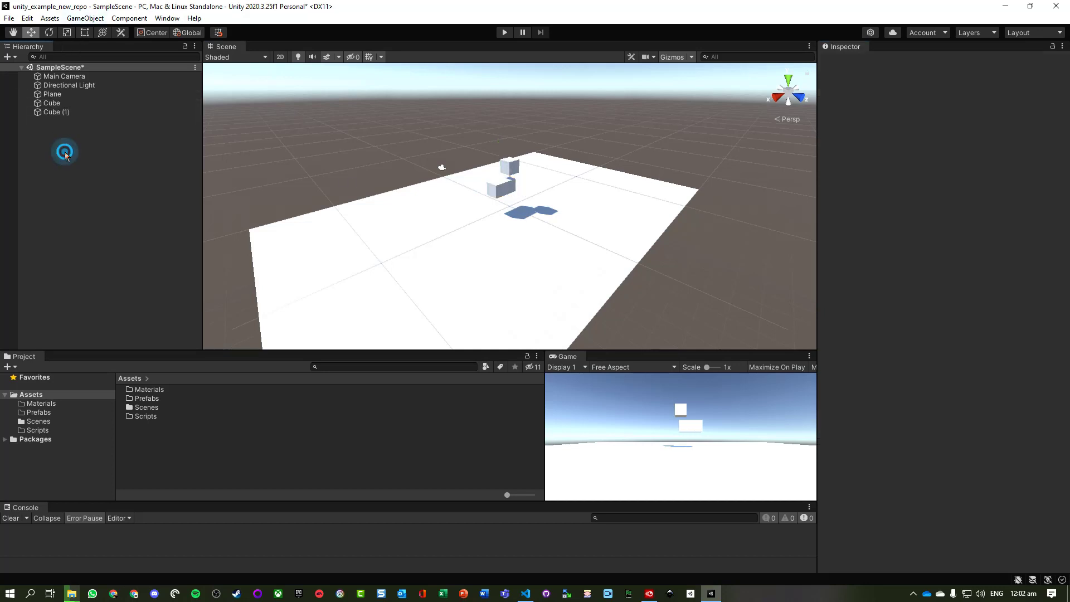
- Add a sphere above the cubes at about Y 5.27 and briefly test-run the scene
click(87, 19)
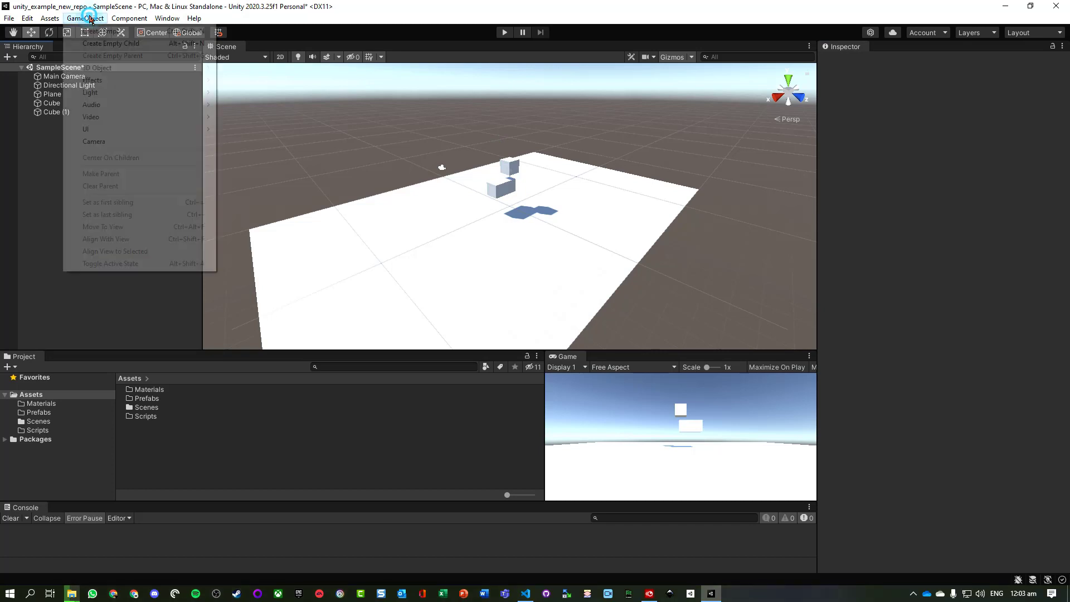
mouse_move(115, 74)
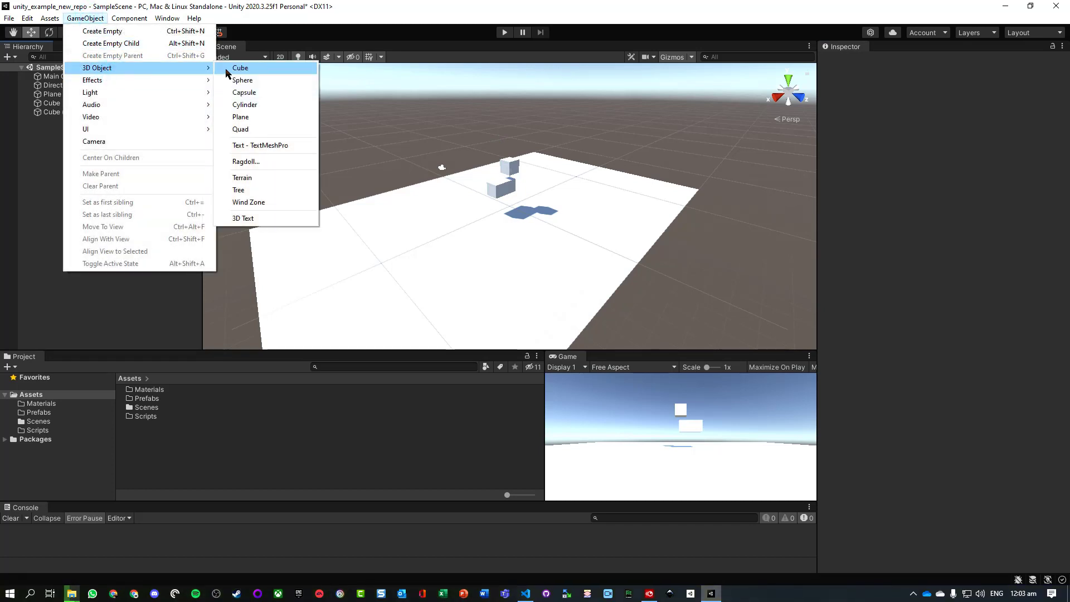
click(237, 80)
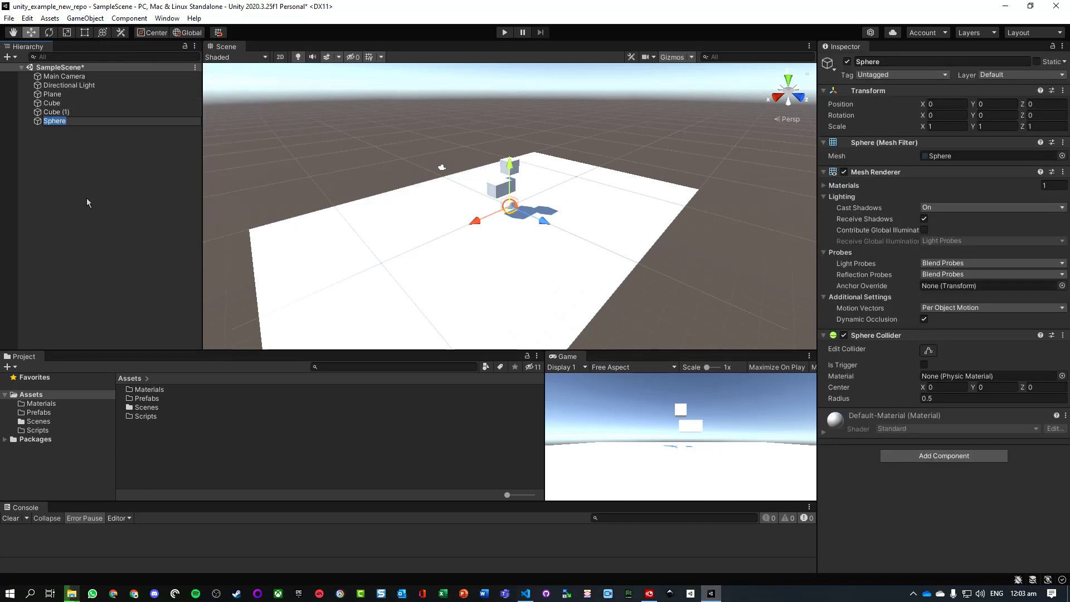
click(509, 206)
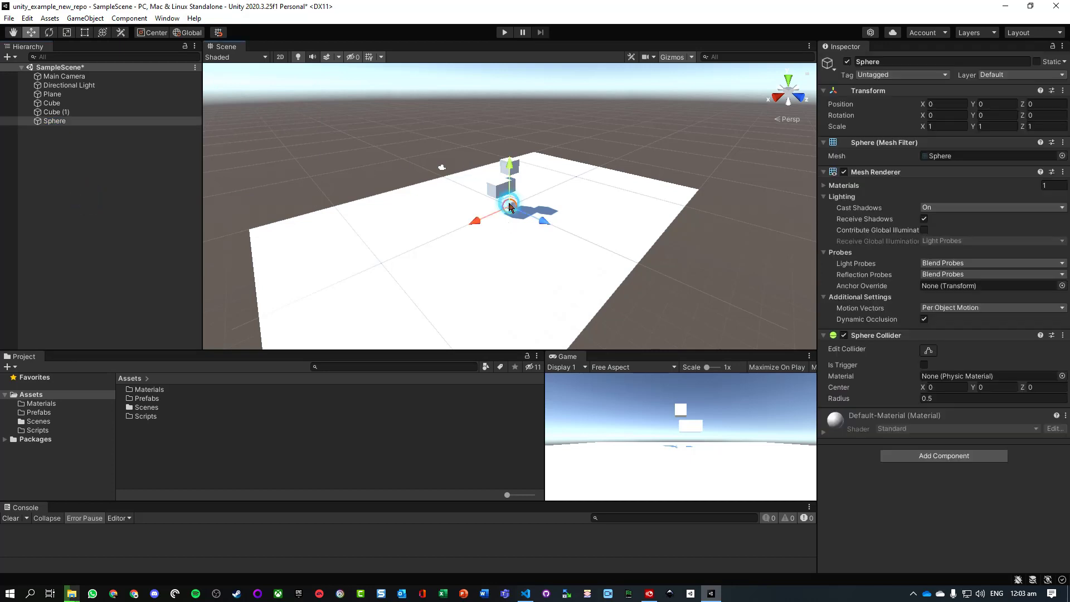
drag(506, 167, 506, 99)
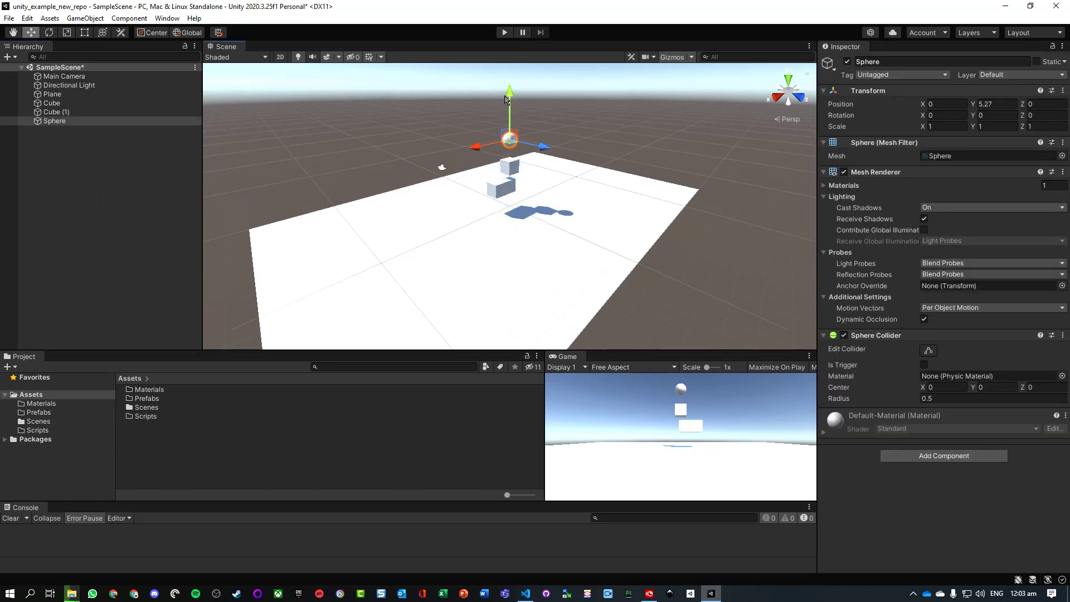
click(505, 33)
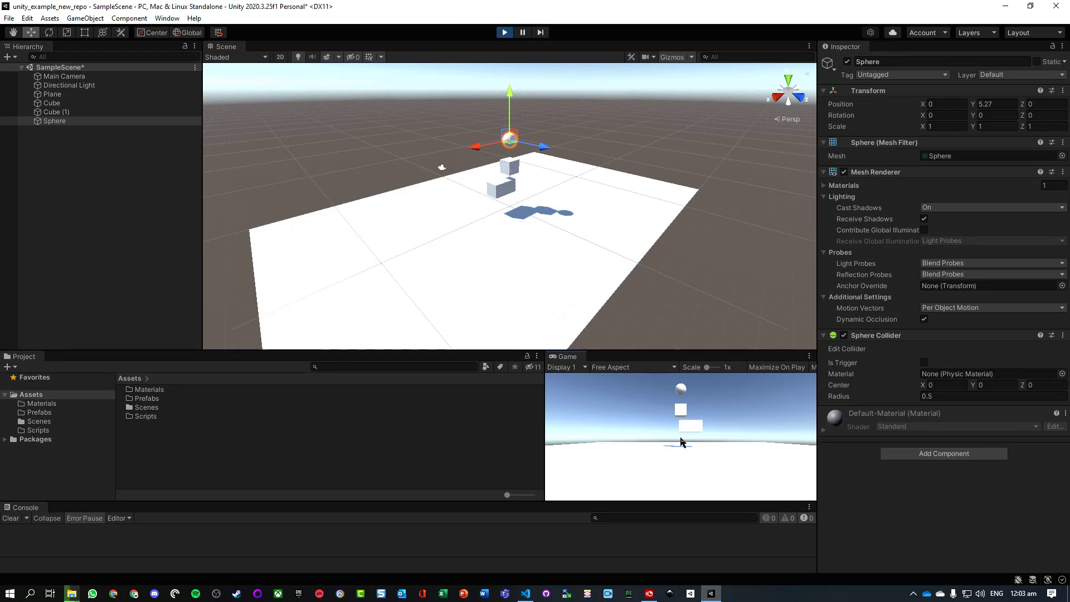
click(504, 33)
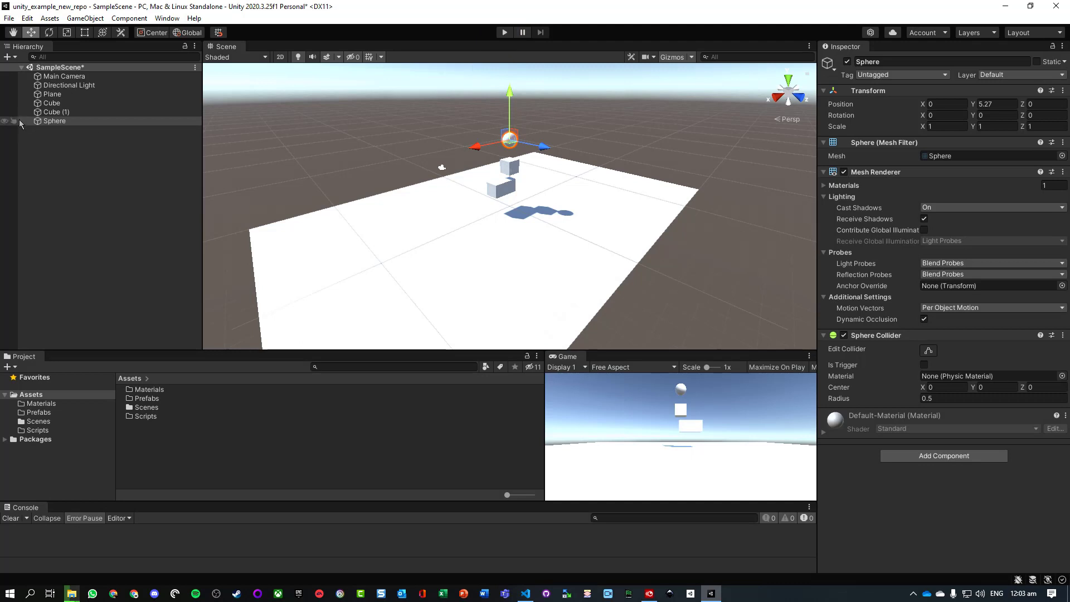
- Add a Rigidbody component to the sphere and set its mass to 5
click(64, 123)
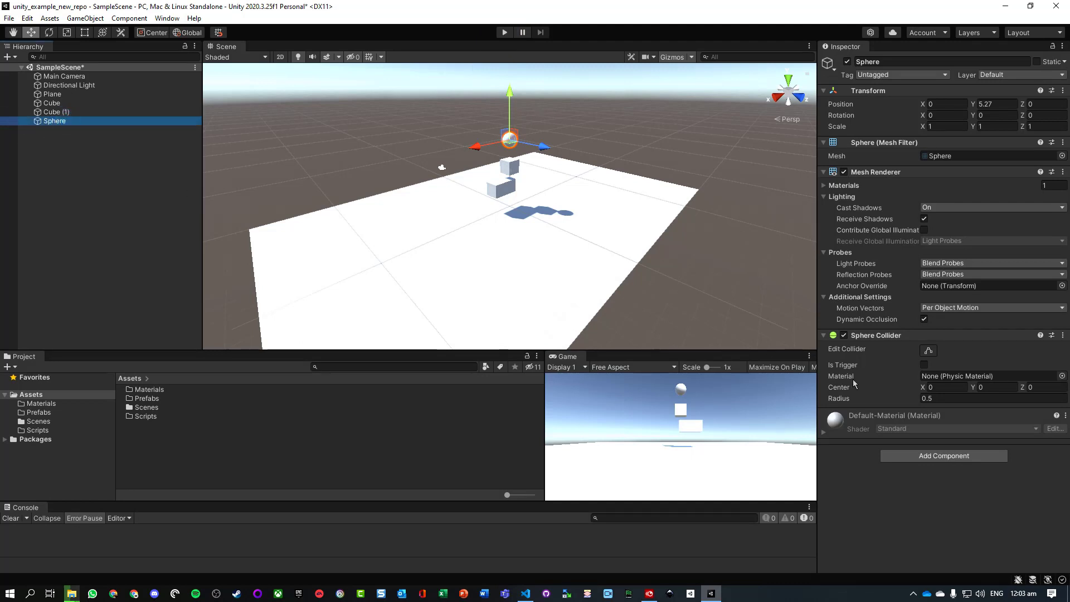
click(935, 459)
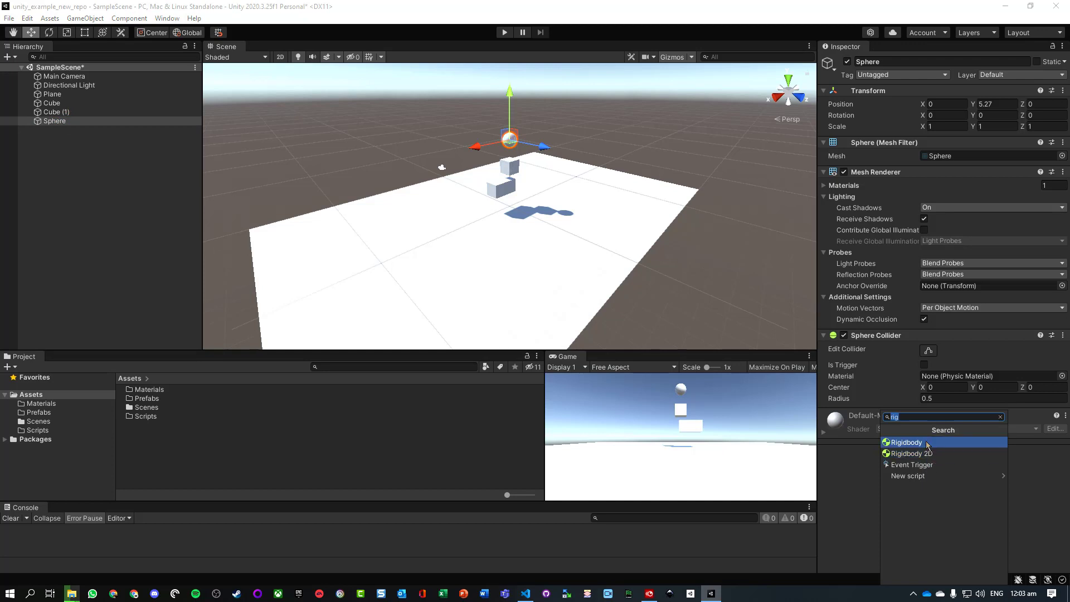
key(BackSpace)
text(rigi)
click(927, 442)
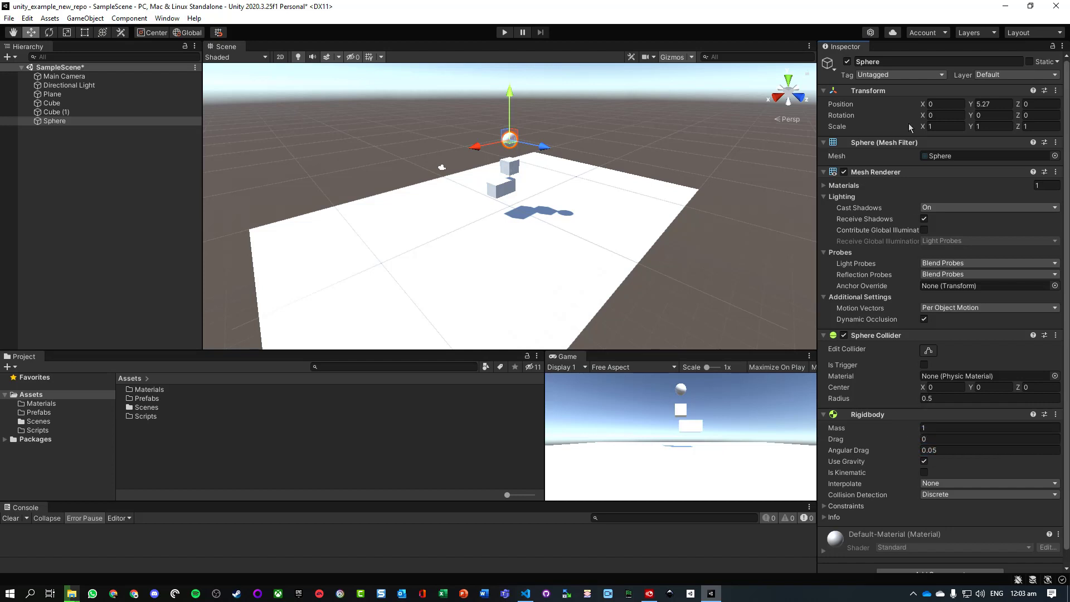
scroll(894, 434, down, 1)
click(937, 413)
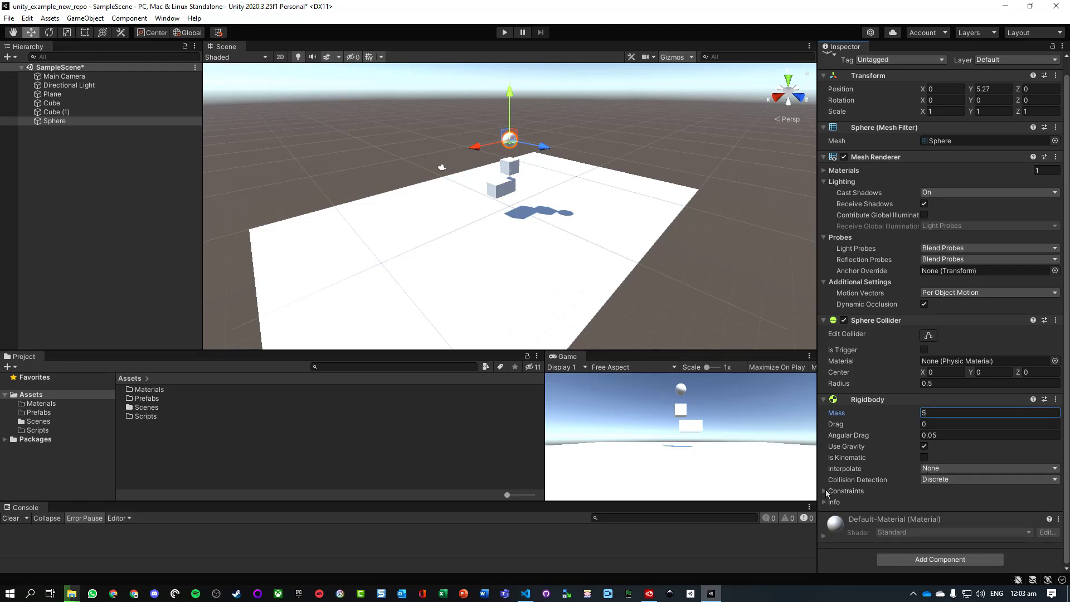
- Set the sphere's Y position to 7 and its X scale to 2
scroll(950, 156, up, 1)
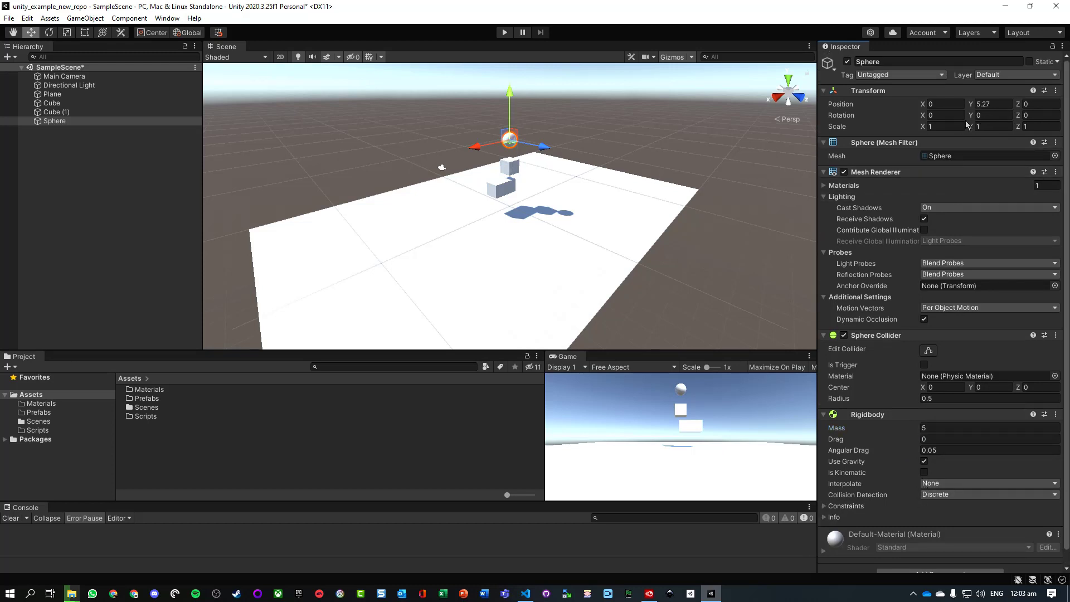
click(1000, 105)
text(7)
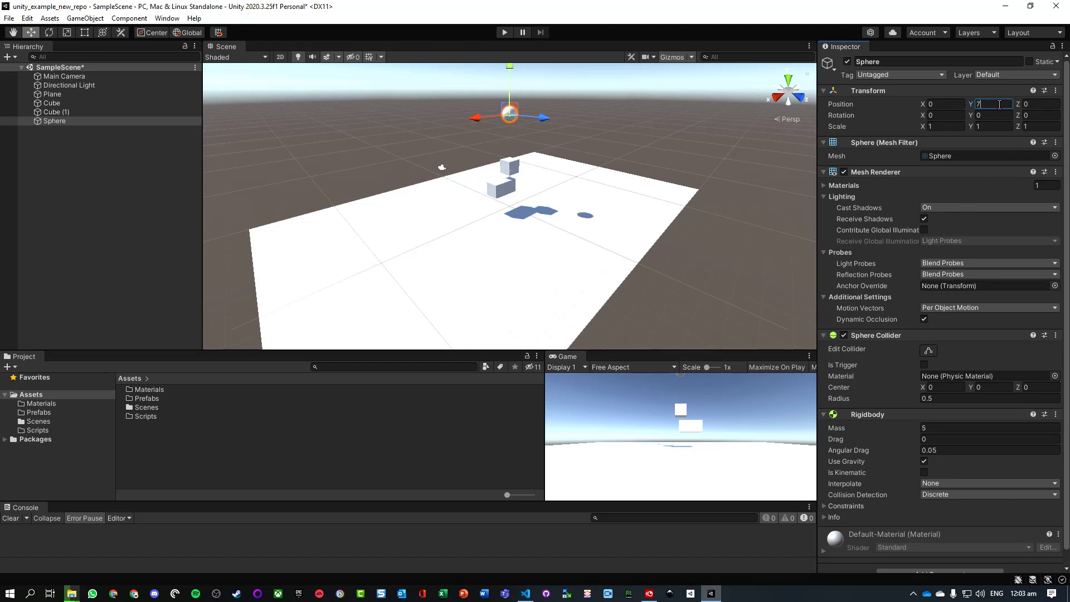
click(941, 126)
text(2)
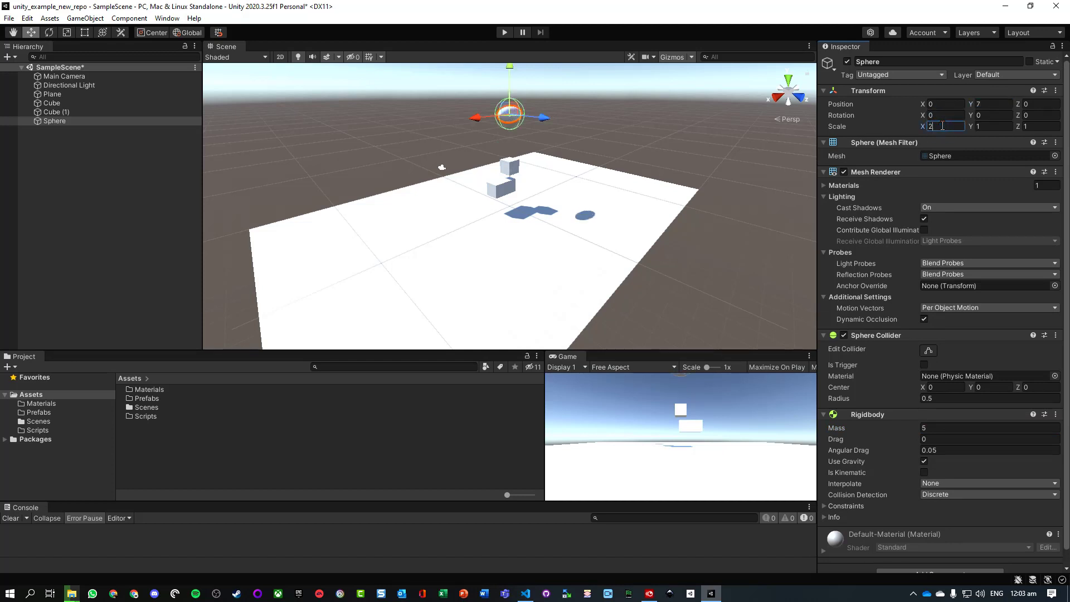
- Set the sphere's Y scale to 3 and its Z scale to 1
click(1027, 126)
text(2)
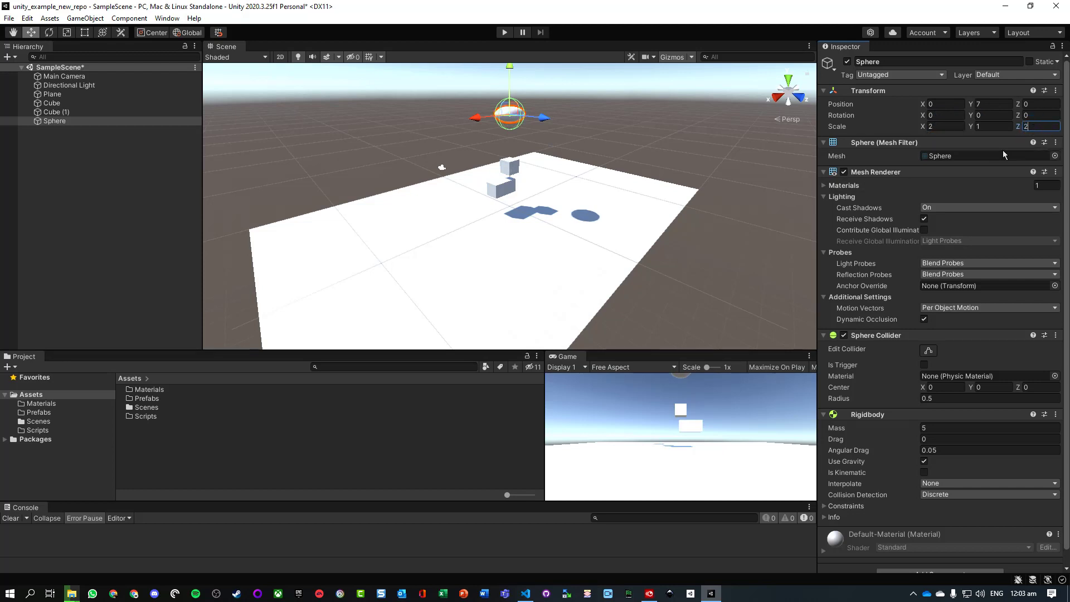
key(BackSpace)
key(shift+Tab)
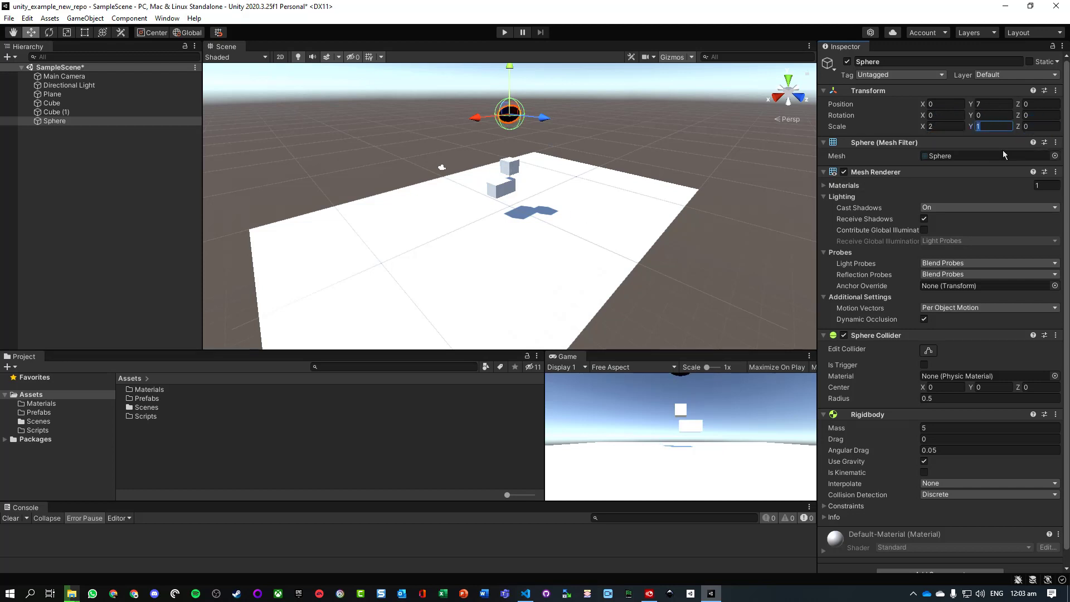
click(669, 172)
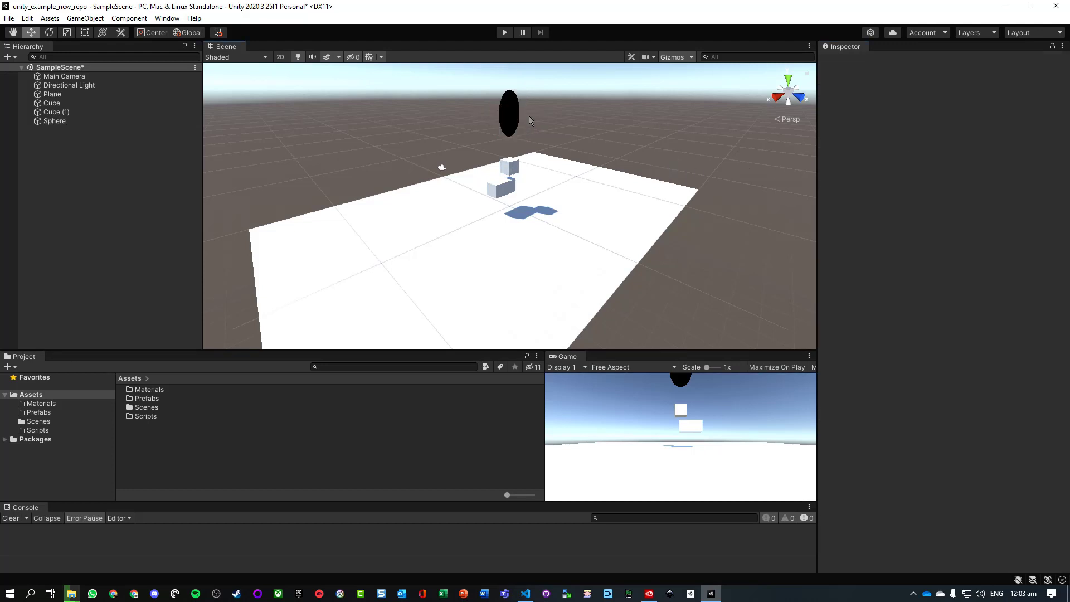
click(500, 119)
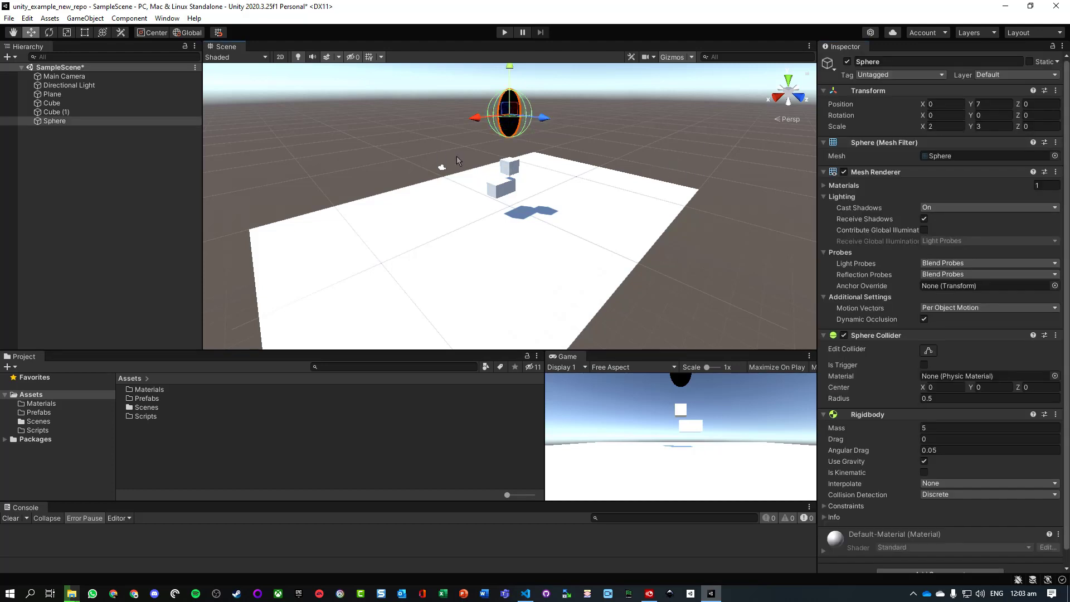
alt+drag(611, 126, 813, 195)
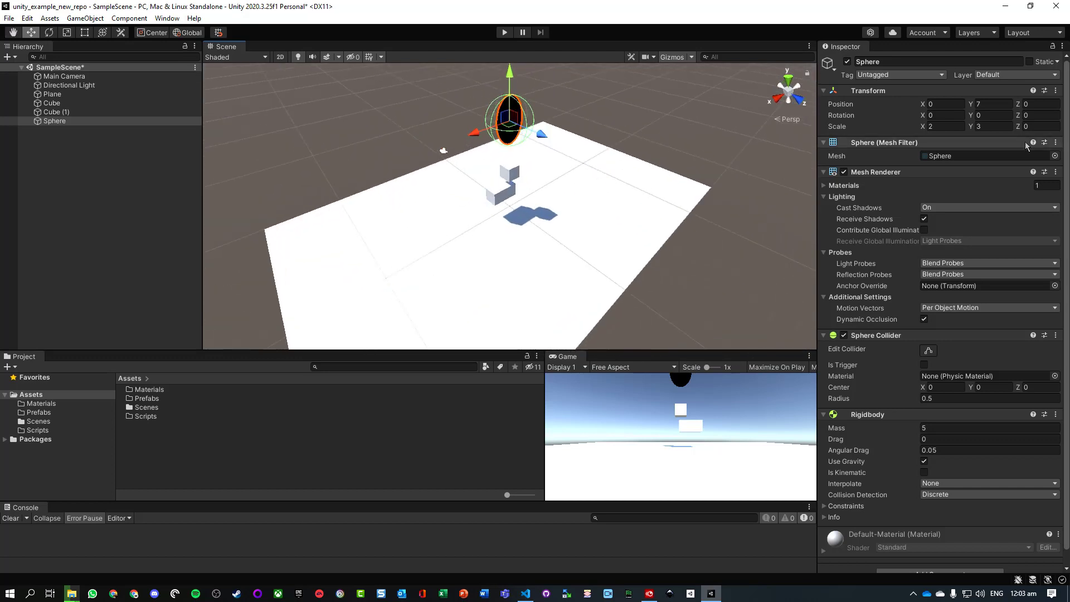
click(1037, 126)
text(1)
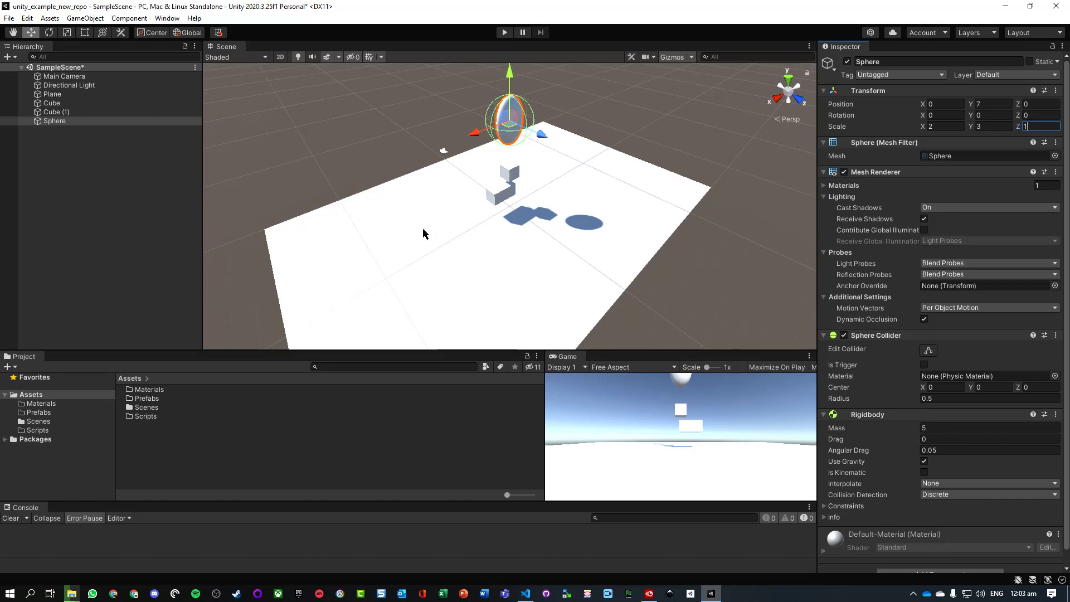
mouse_move(420, 229)
alt+mouse_down()
mouse_move(513, 274)
mouse_move(382, 282)
mouse_move(676, 253)
mouse_move(509, 263)
mouse_move(438, 201)
mouse_move(401, 223)
mouse_move(421, 229)
alt+mouse_up()
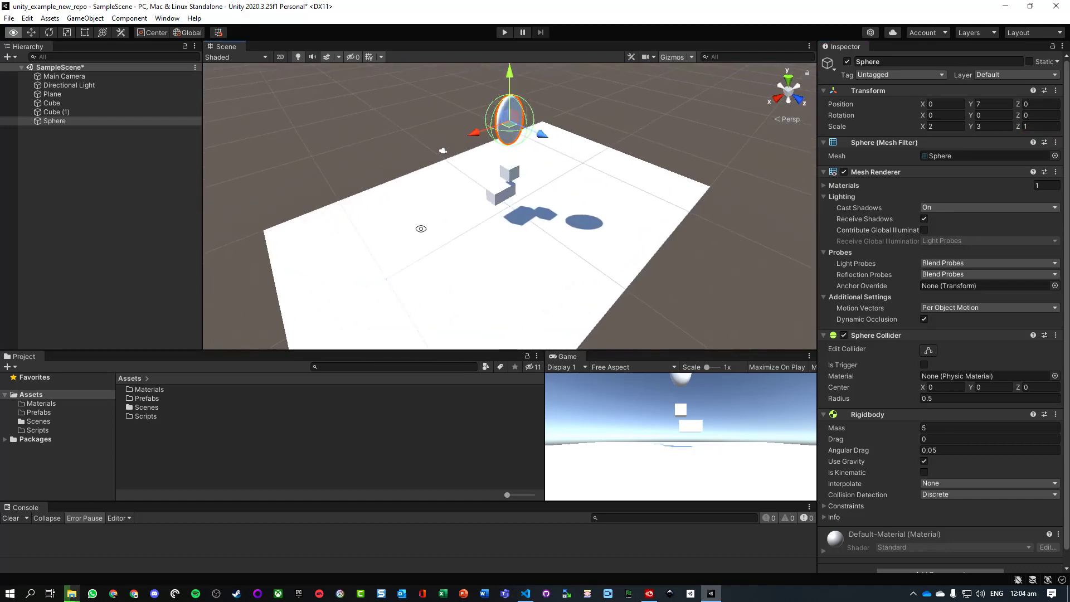
- Rotate the stretched sphere freely to about X 34.4, Y -23.1, Z -13.6
click(538, 139)
click(90, 18)
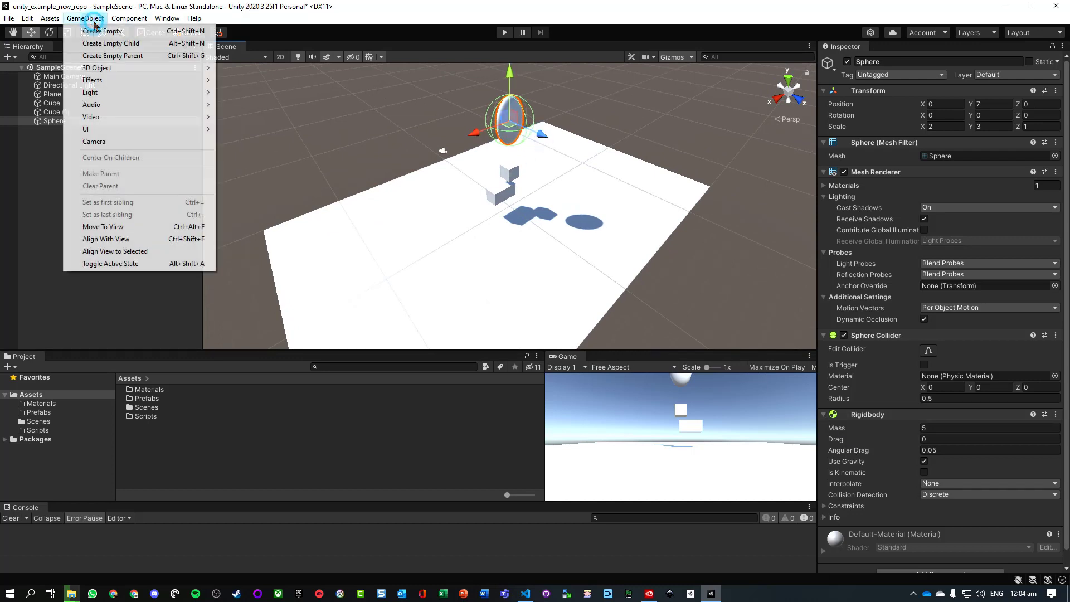
click(47, 20)
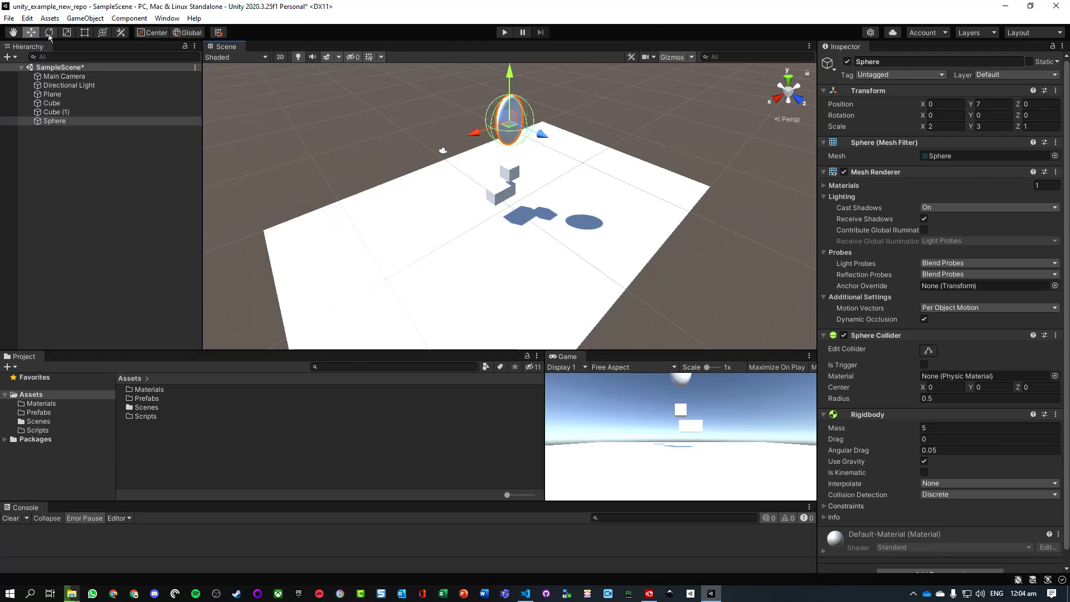
click(48, 32)
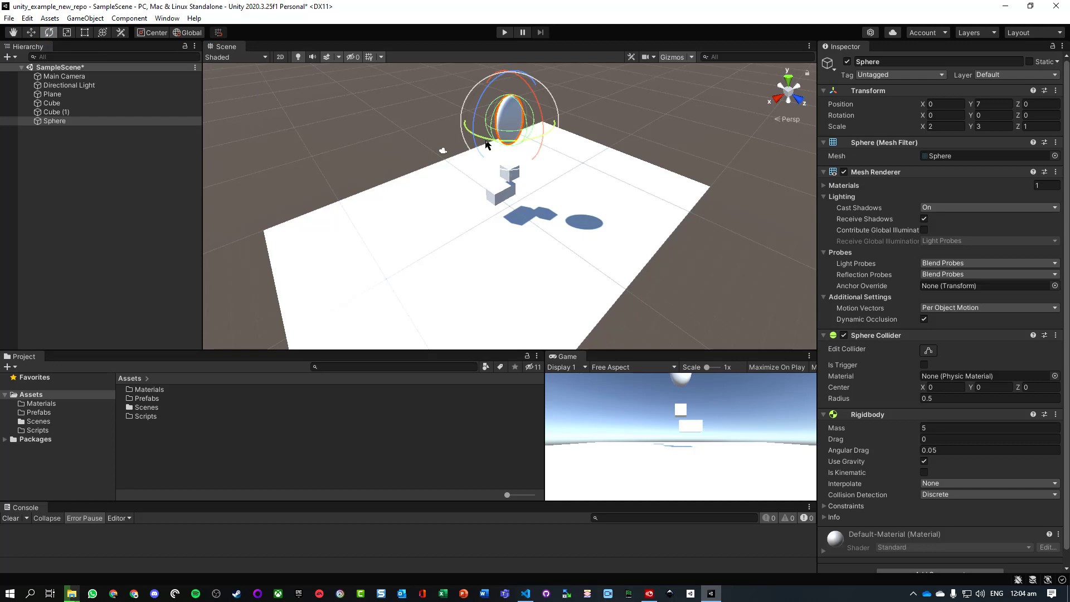
drag(492, 142, 550, 155)
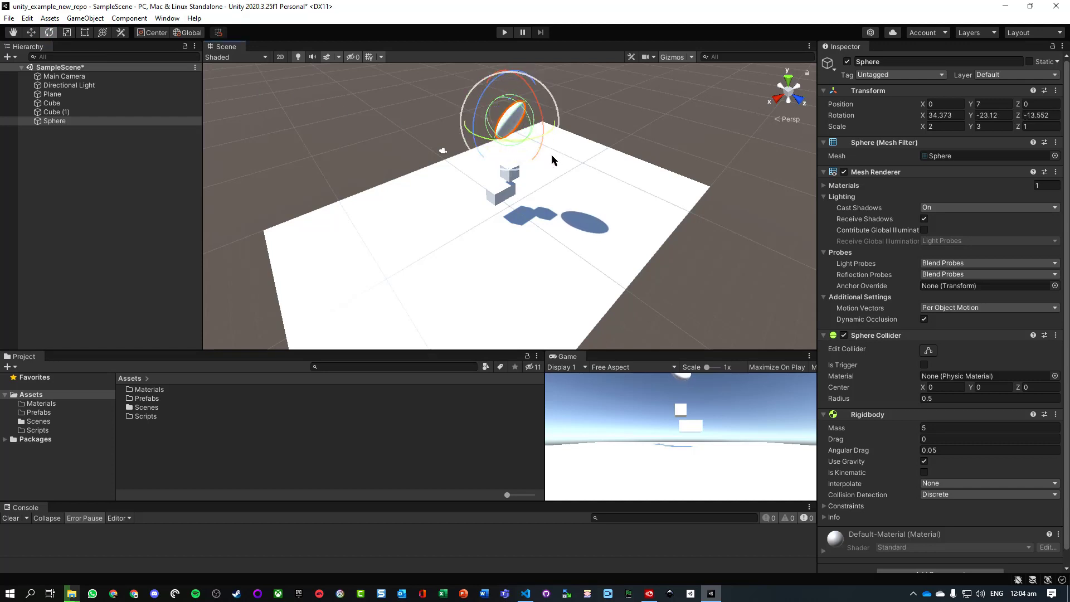
- Edit the sphere's collider down to a radius of about 0.405 and test-run the scene
click(862, 363)
click(928, 351)
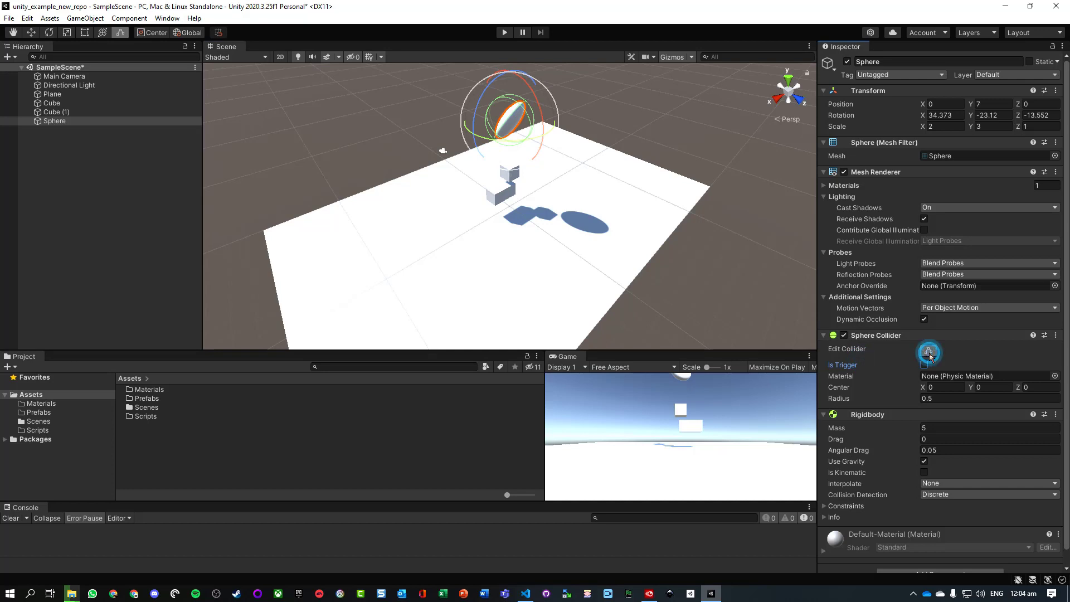
scroll(530, 132, up, 5)
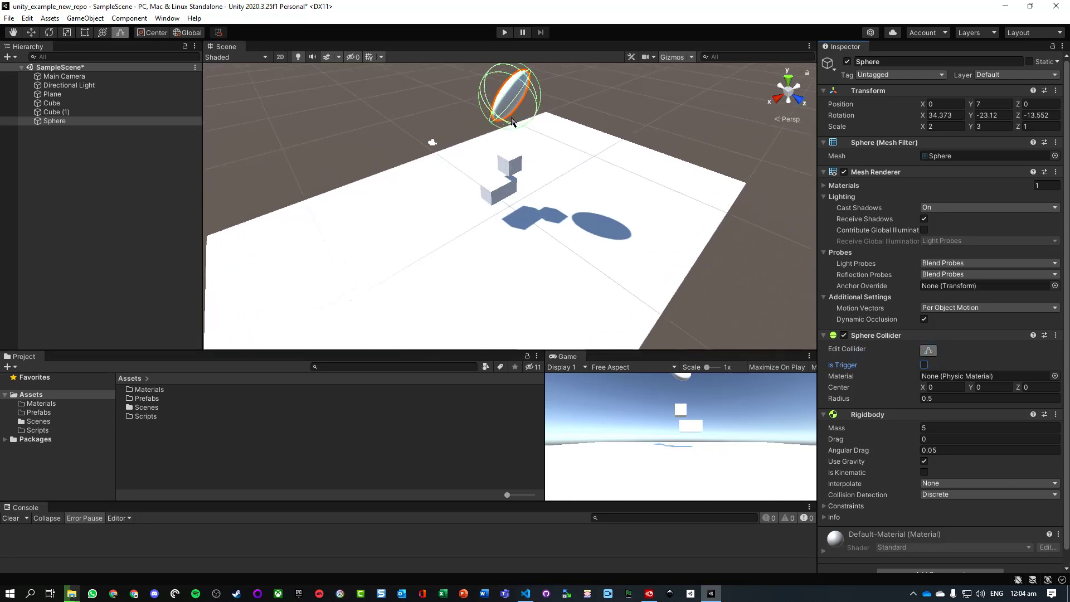
scroll(529, 99, down, 1)
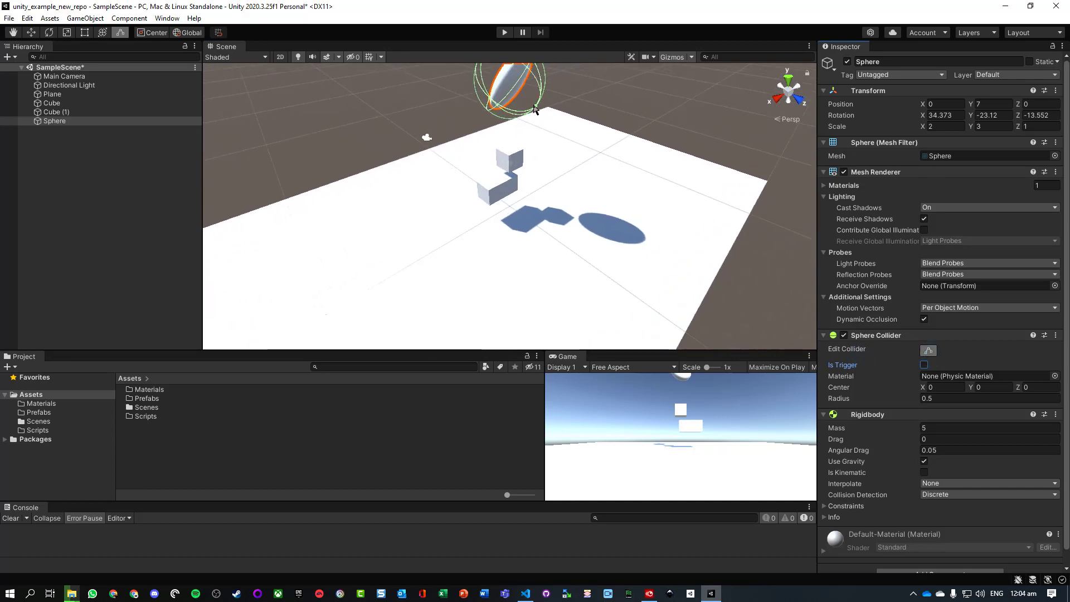
mouse_move(534, 108)
mouse_down()
mouse_move(514, 96)
mouse_move(531, 104)
mouse_up()
scroll(530, 104, down, 5)
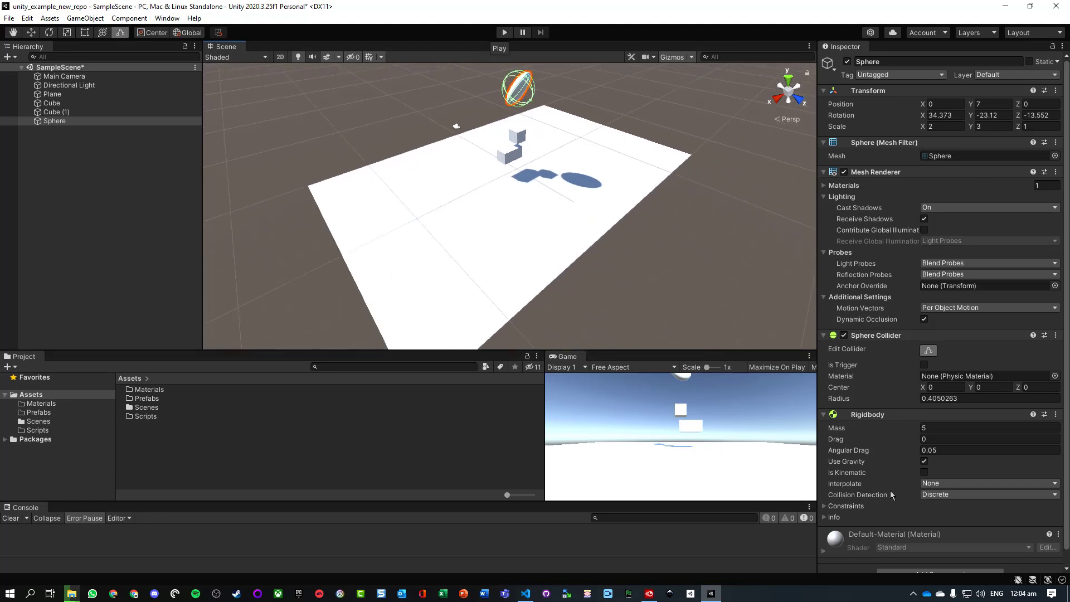
click(504, 31)
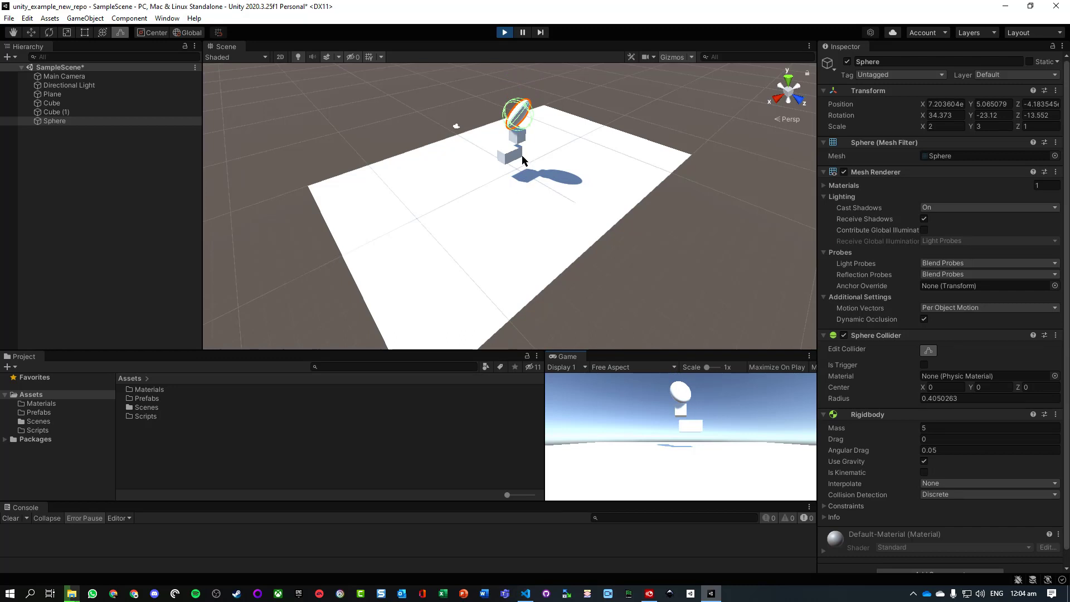
click(504, 32)
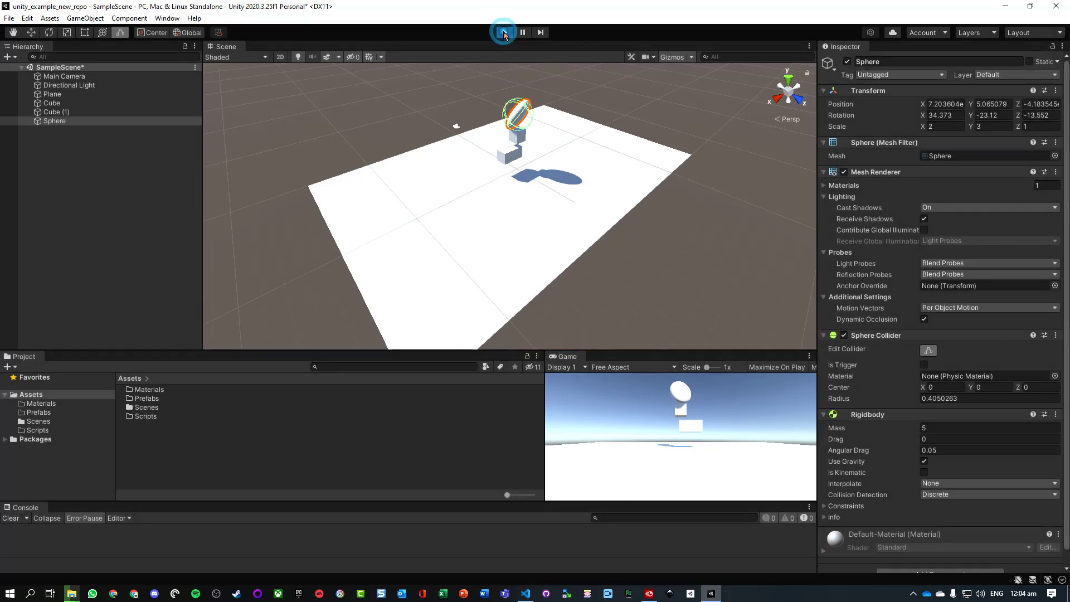
- Set the upper cube's Y rotation to 30
click(510, 136)
key(e)
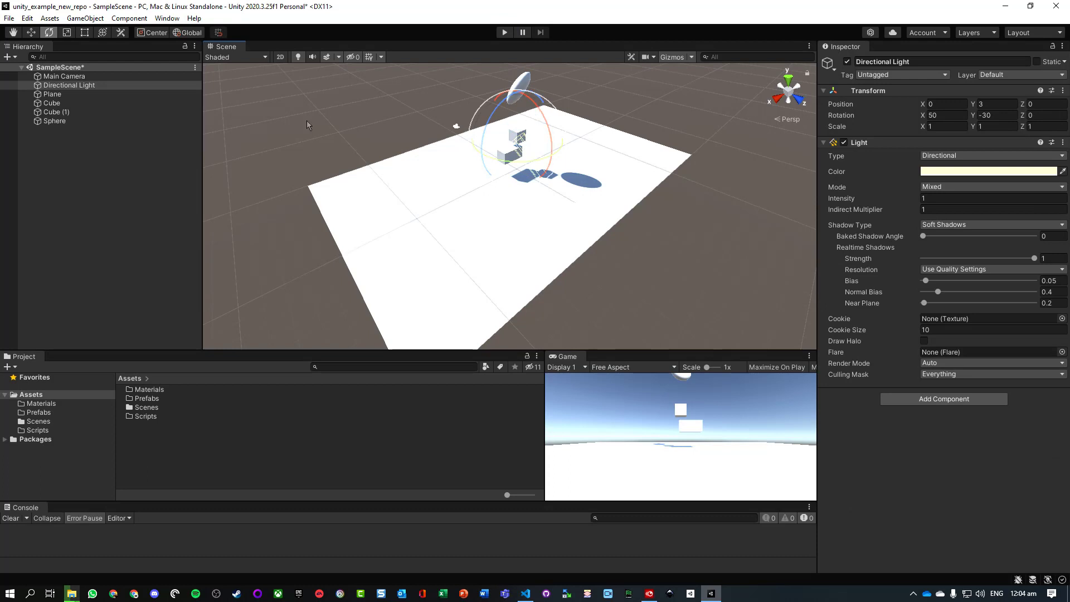
click(56, 111)
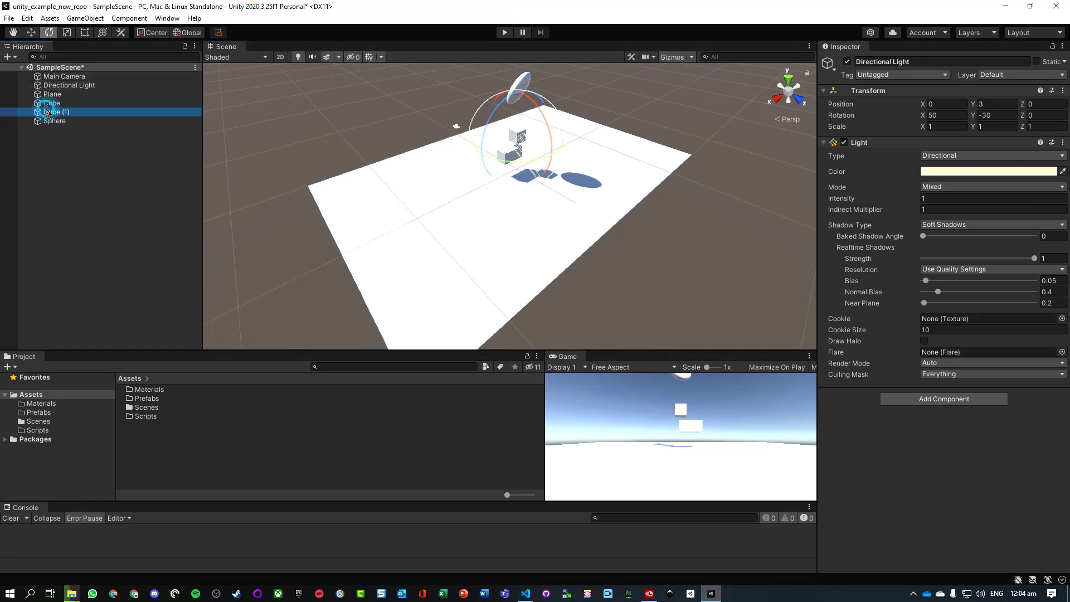
click(517, 135)
click(989, 115)
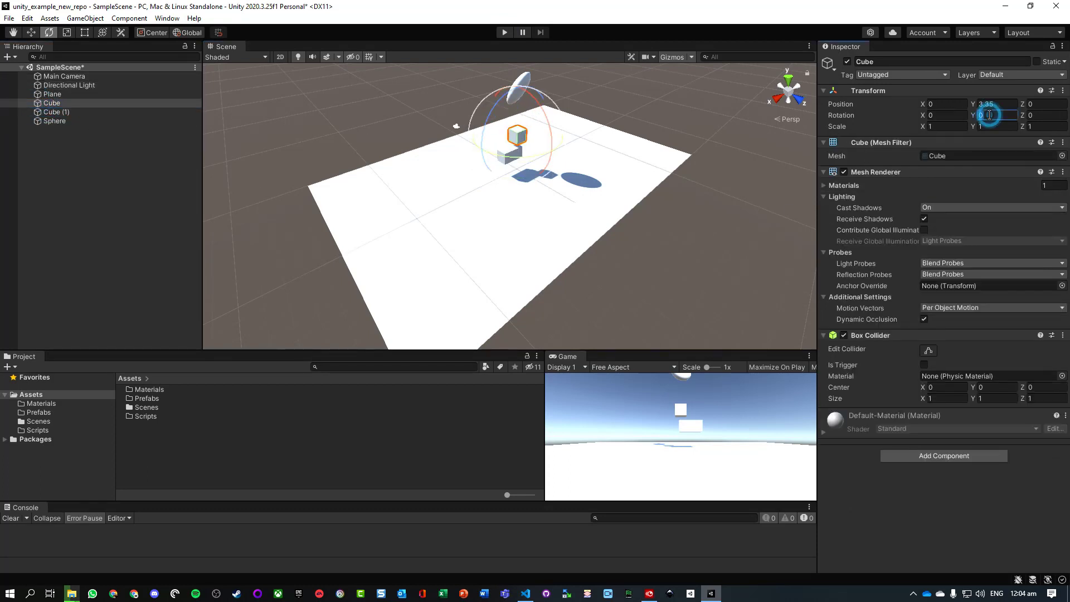
text(30)
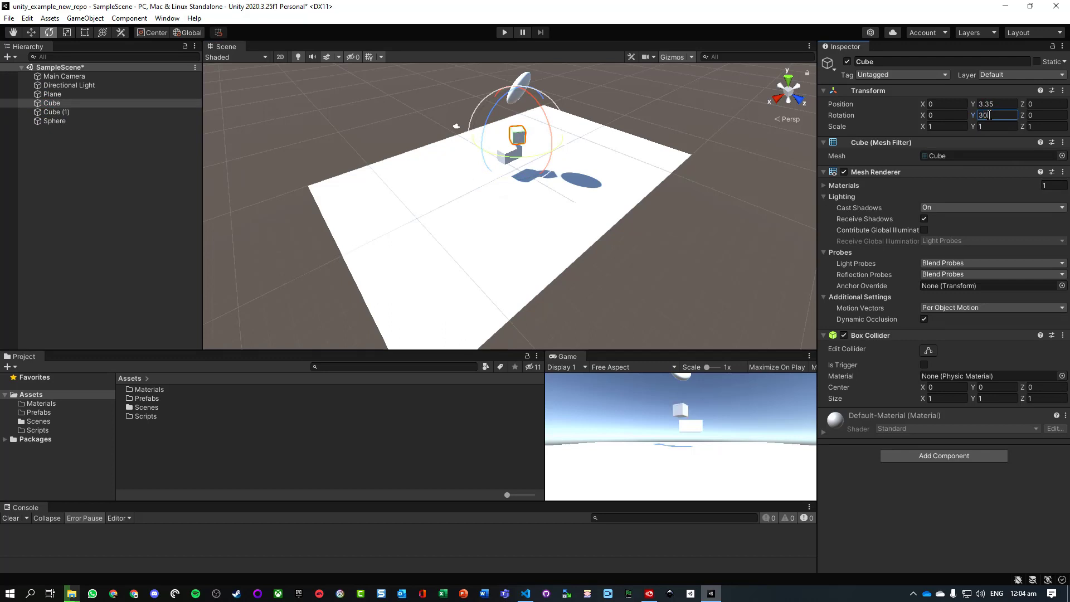
- Set the upper cube's X rotation to 45 and test-run the scene
click(941, 114)
text(45)
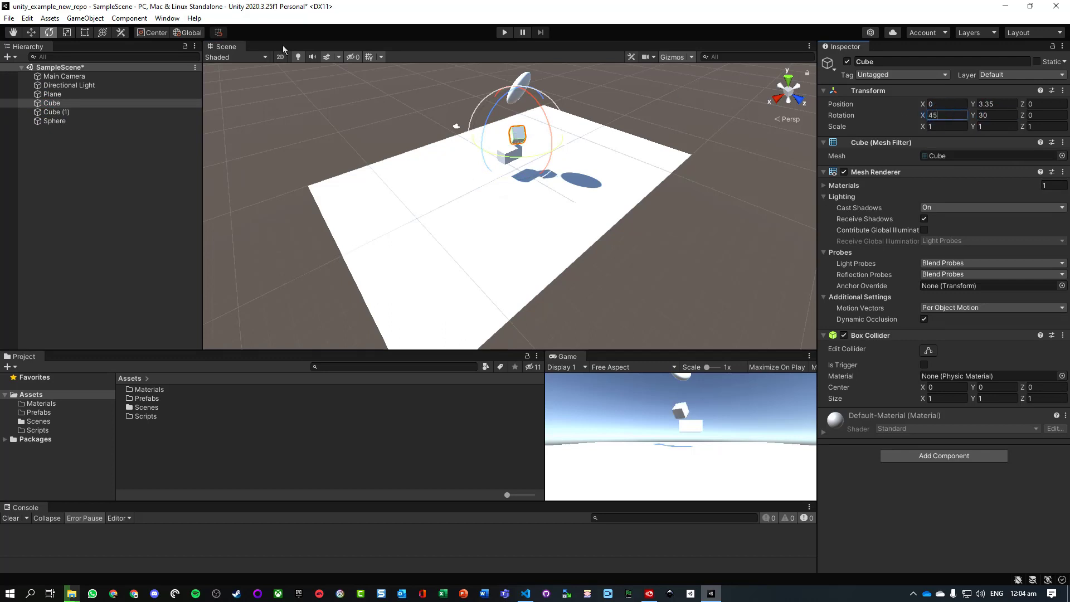
click(505, 33)
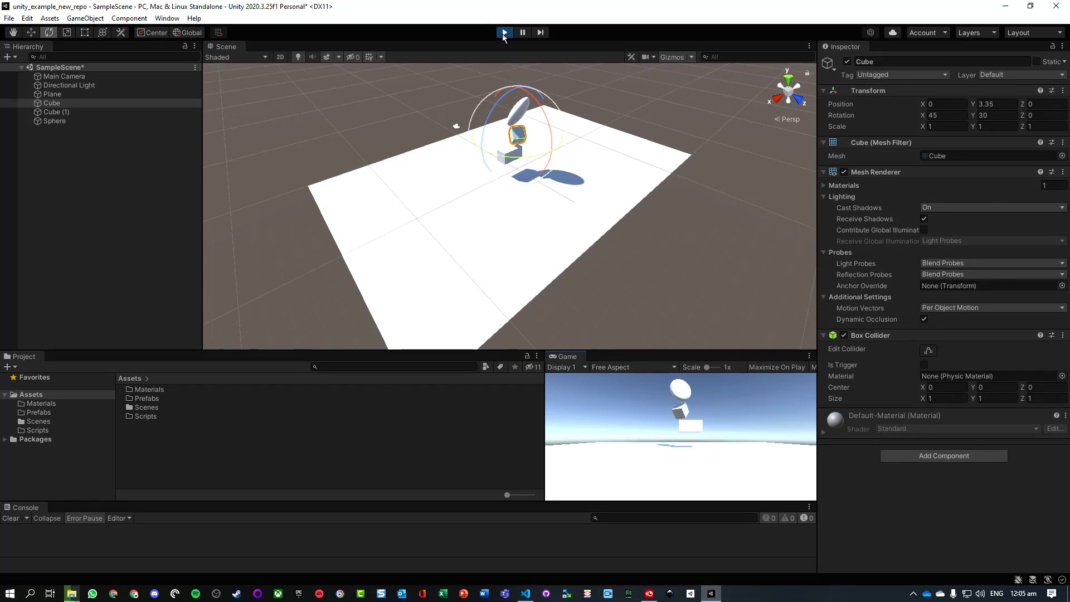
click(503, 34)
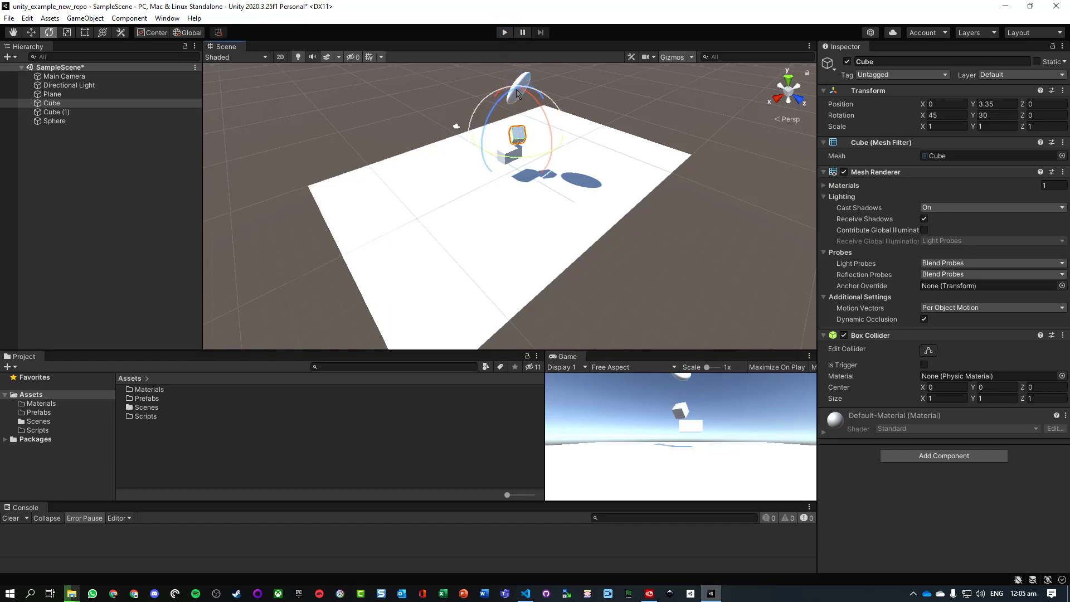
- Set the upper cube's Z rotation to 25, leaving the sphere and the lower cube as they are
click(519, 84)
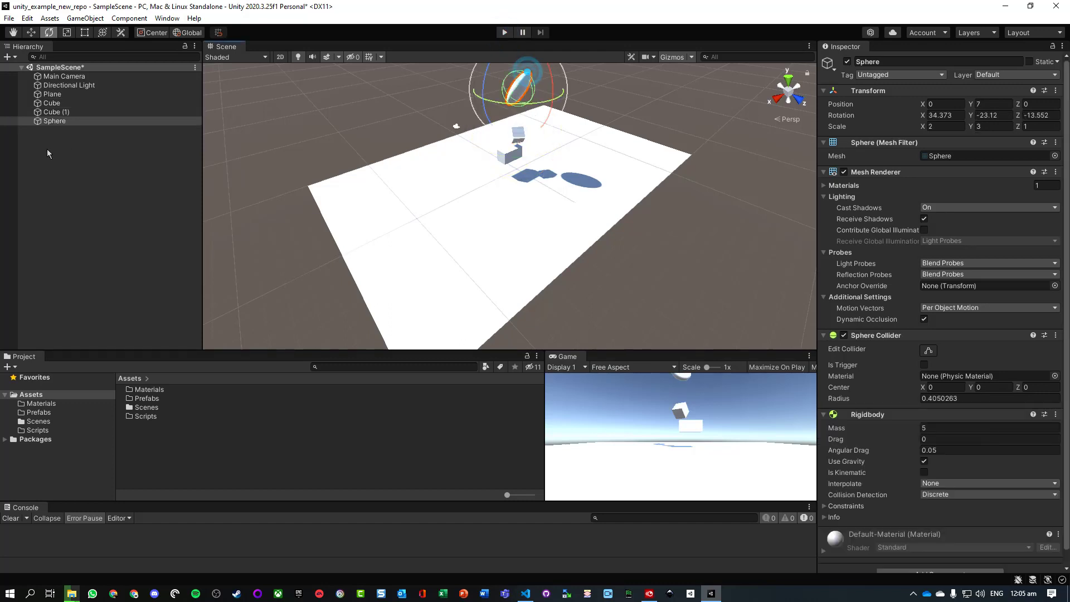
click(55, 112)
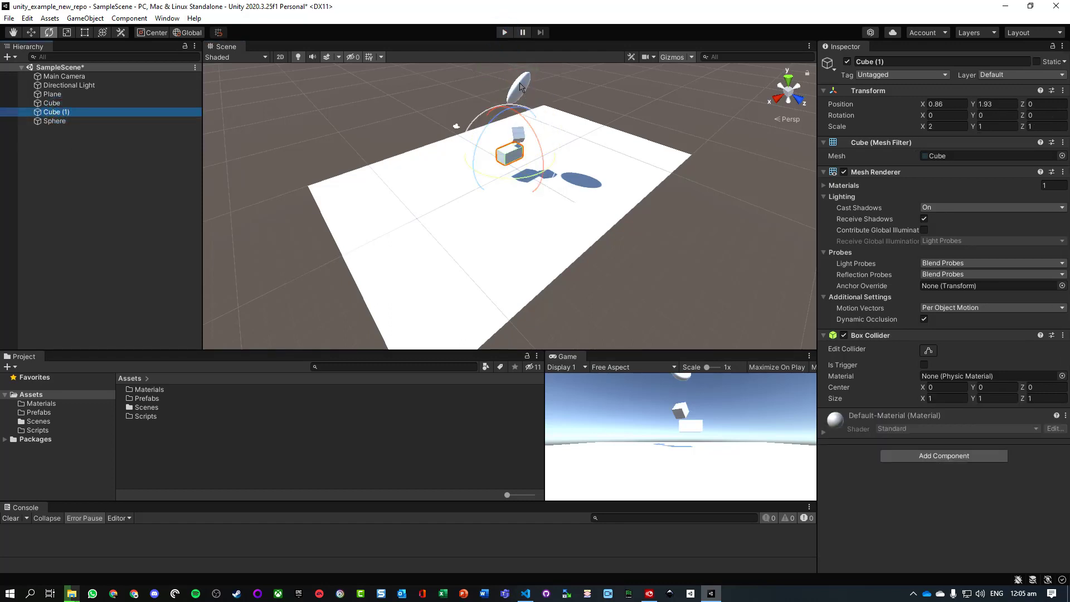
click(544, 83)
scroll(513, 135, up, 2)
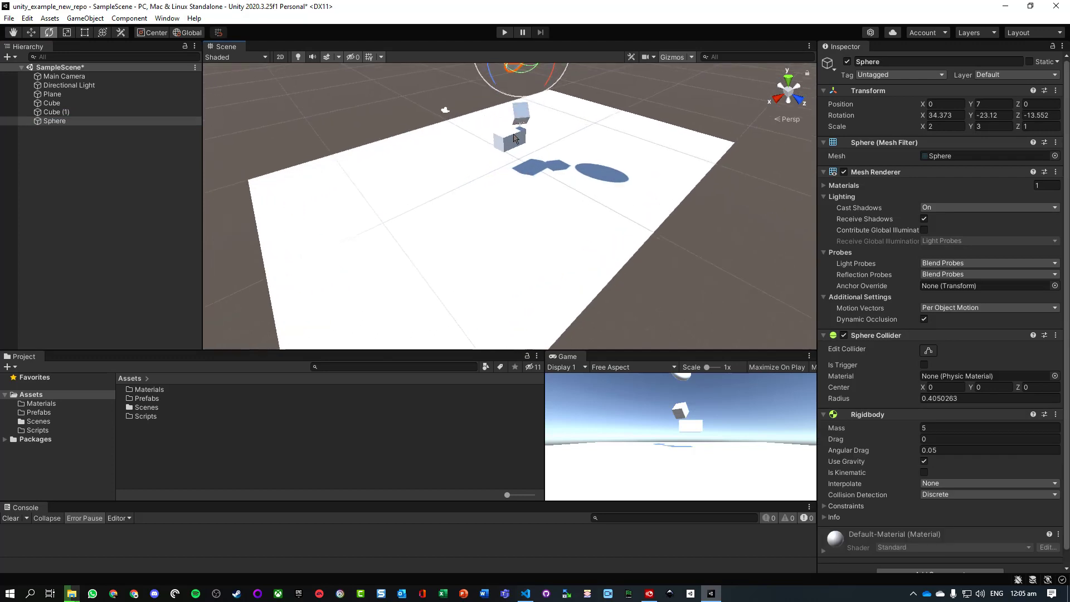
mouse_move(479, 124)
alt+mouse_down()
mouse_move(699, 121)
mouse_move(613, 67)
mouse_move(483, 135)
alt+mouse_up()
click(518, 115)
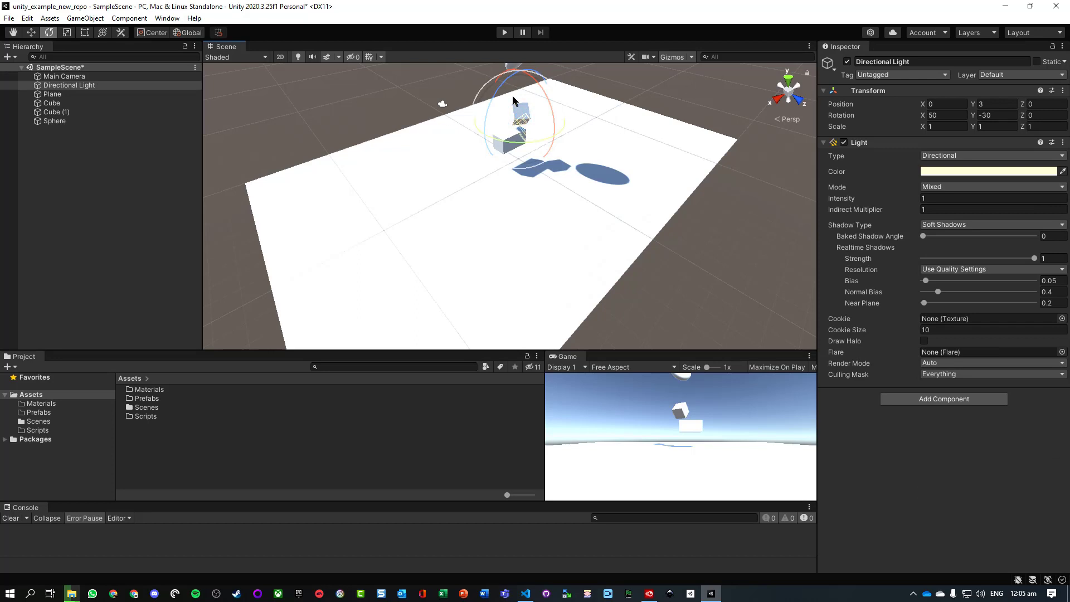
click(508, 140)
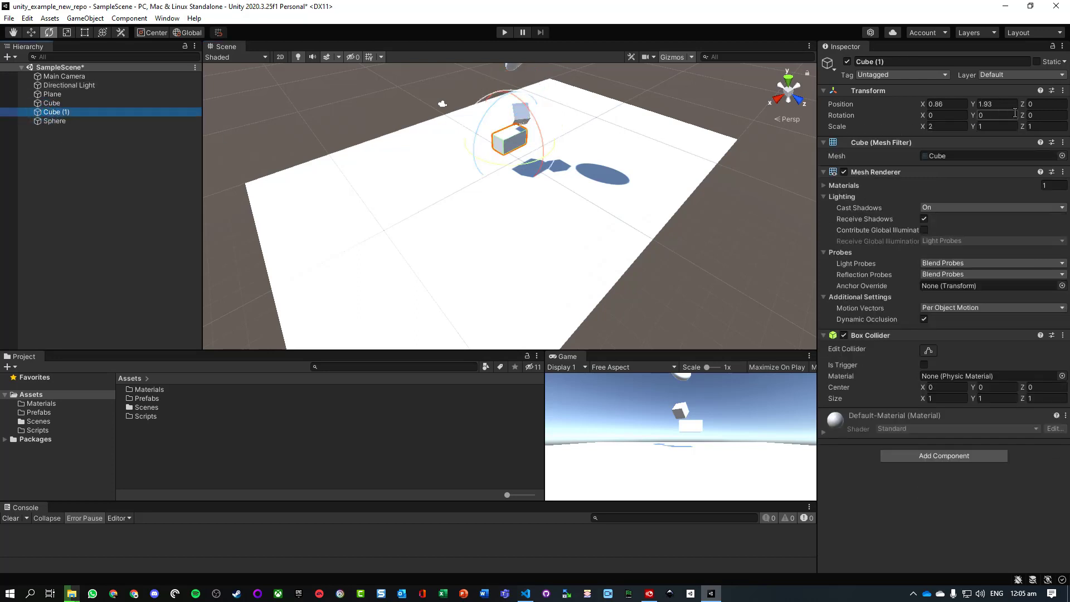
click(511, 119)
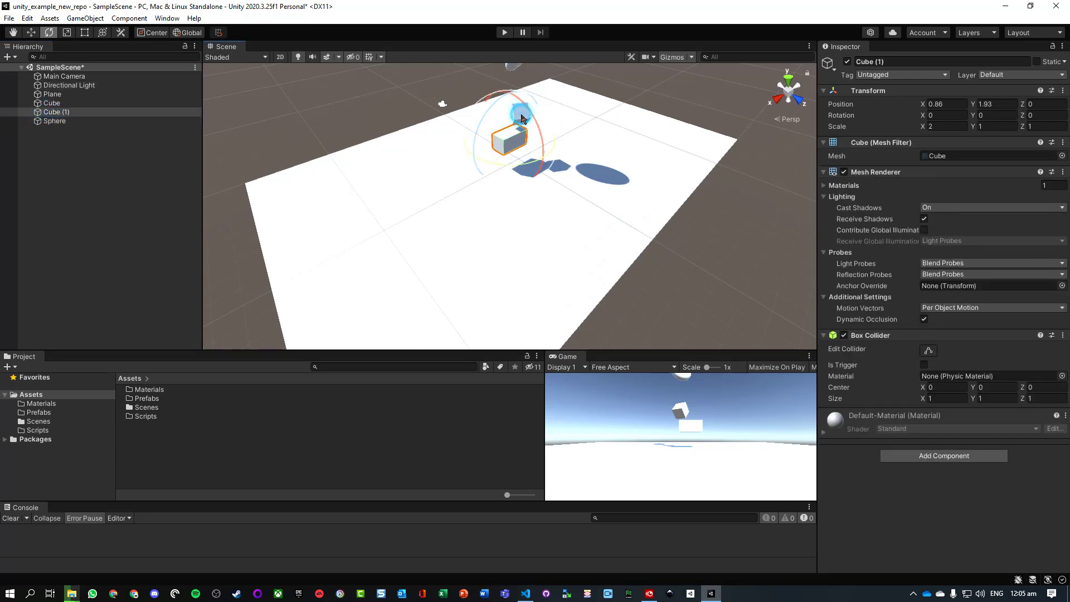
click(53, 104)
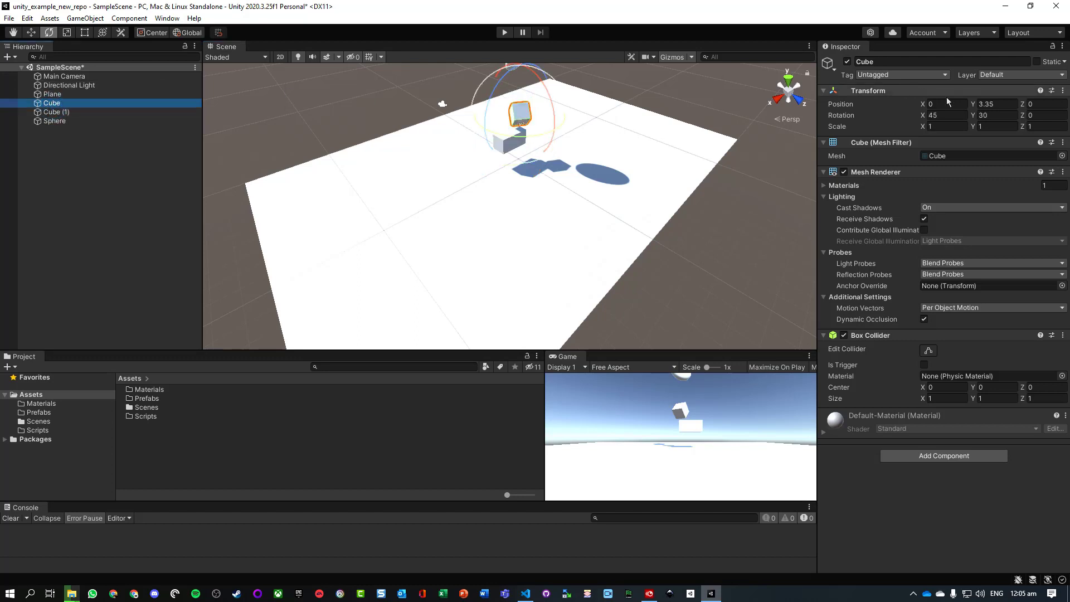
click(1035, 116)
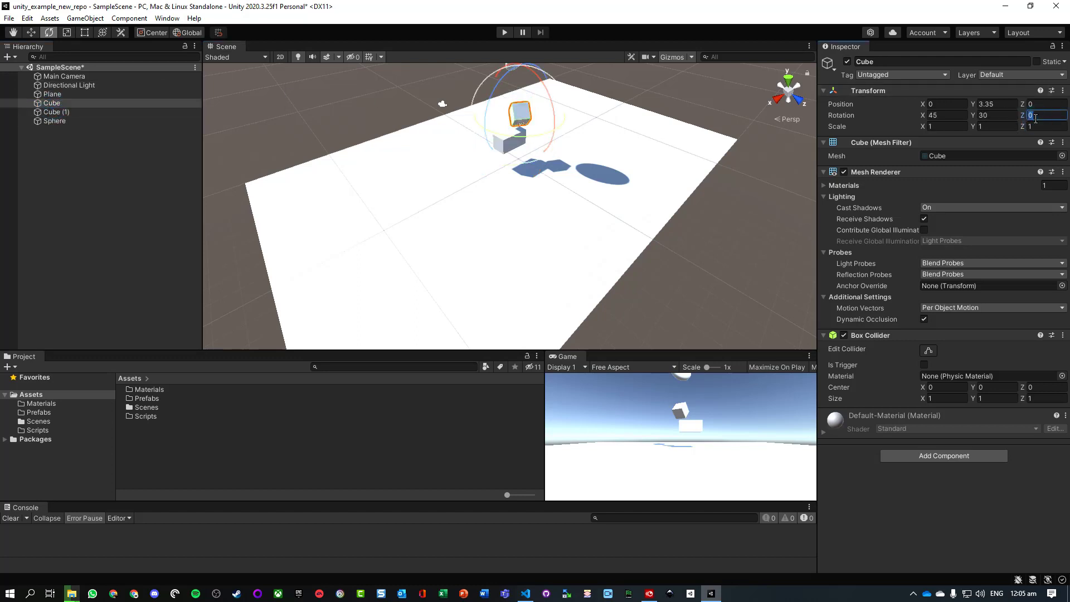
text(25)
- Test-run the scene with the tilted upper cube, stop the run and save SampleScene
click(504, 33)
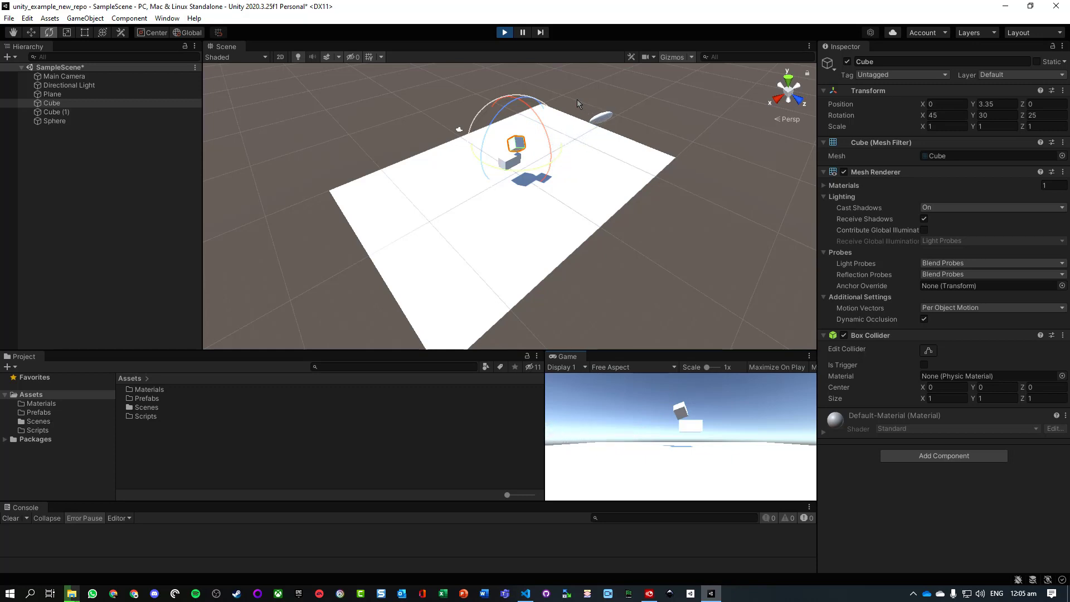
click(503, 32)
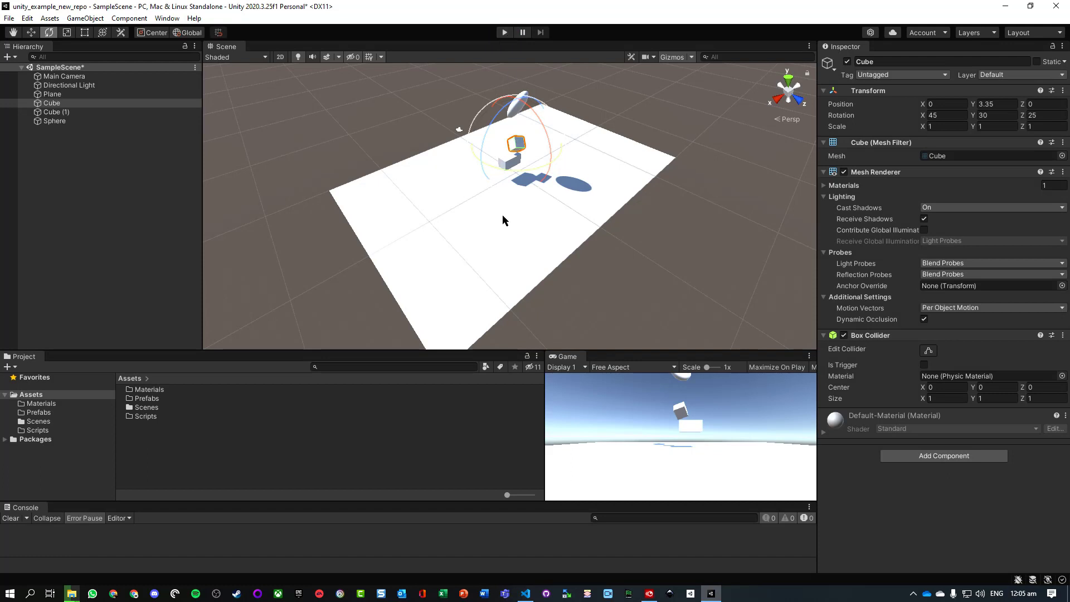
click(229, 454)
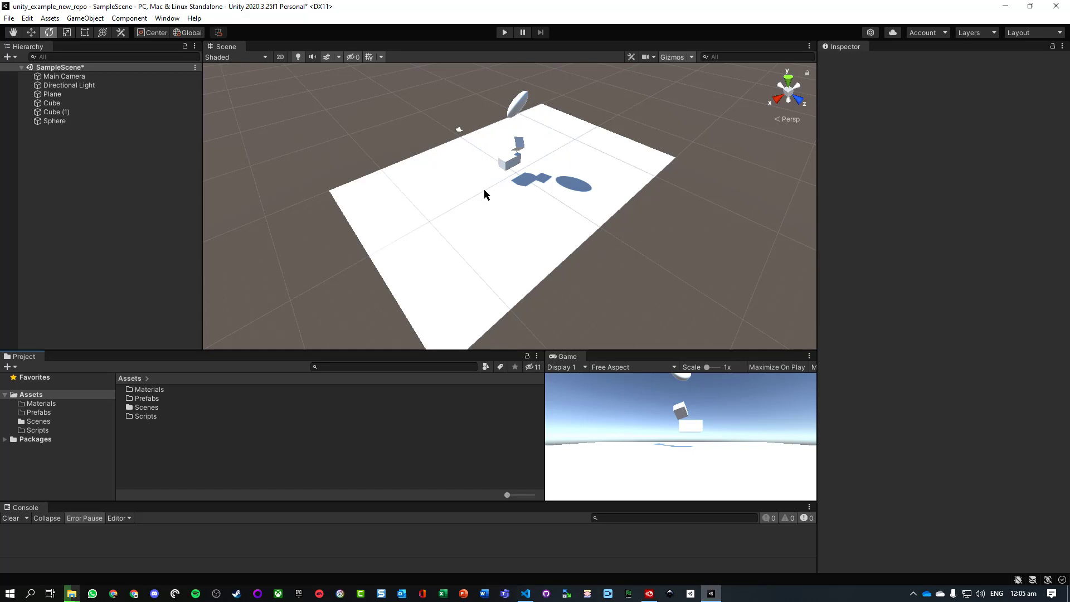
key(ctrl+s)
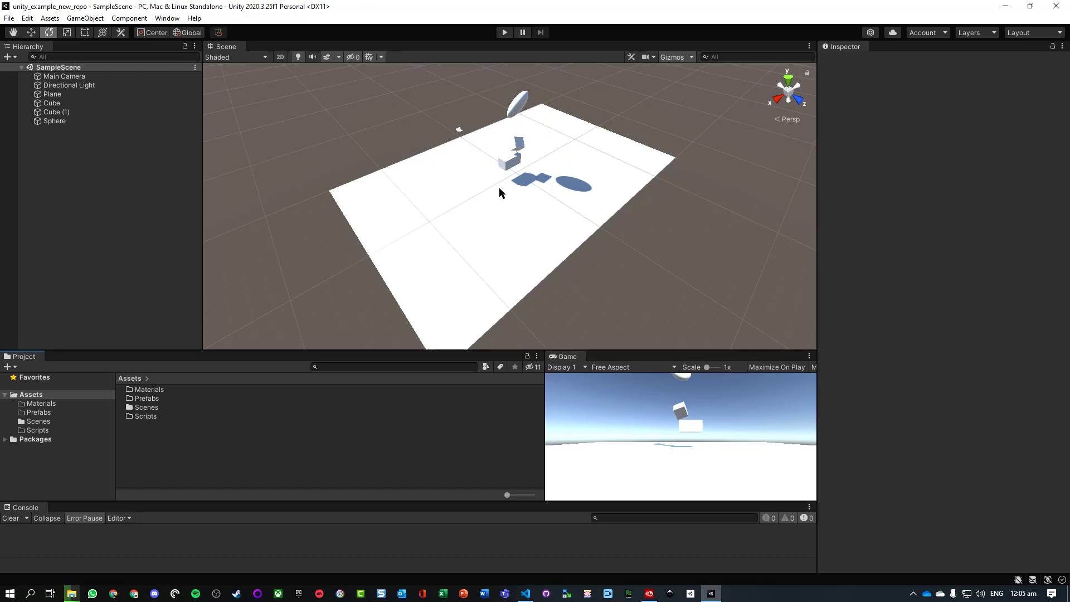